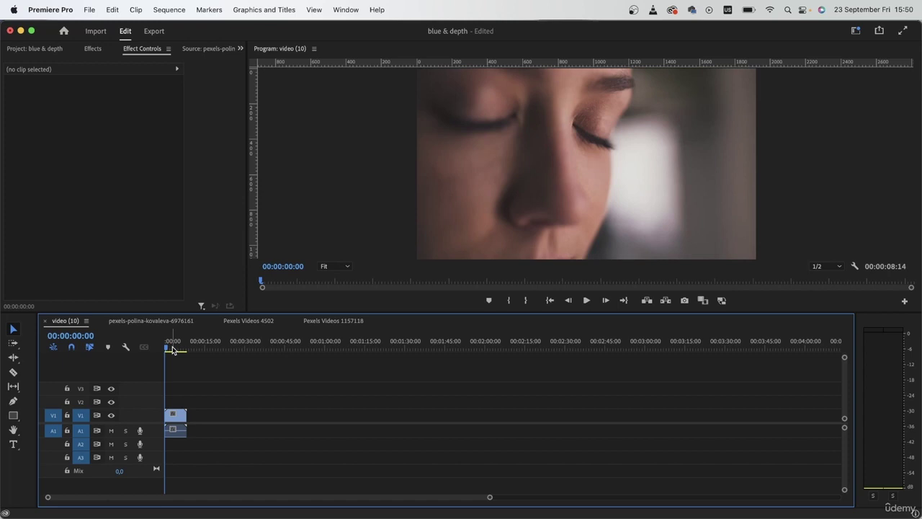
- Scrub to the frame where her eyes open and place a vertical guide beside her eye
mouse_move(170, 350)
left_mouse_down()
mouse_move(180, 358)
mouse_move(153, 354)
mouse_move(178, 357)
left_mouse_up()
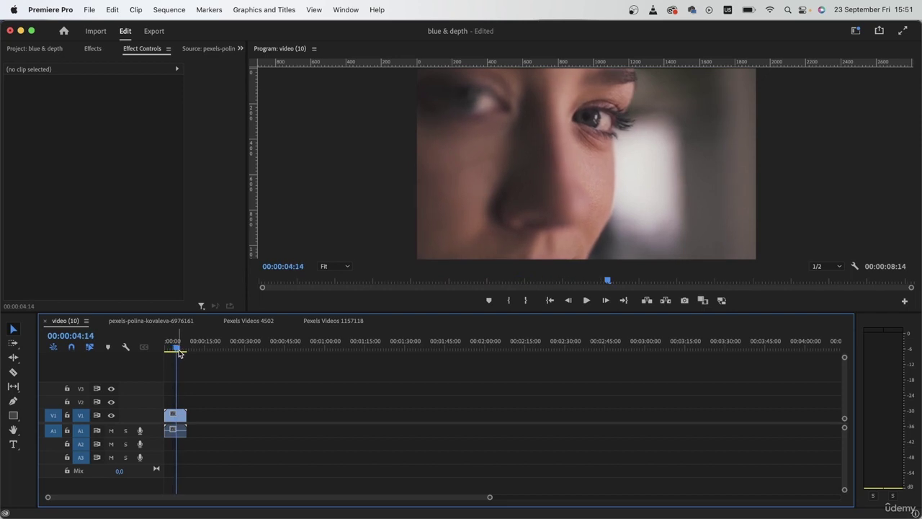
mouse_move(179, 350)
left_mouse_down()
mouse_move(166, 346)
mouse_move(181, 348)
left_mouse_up()
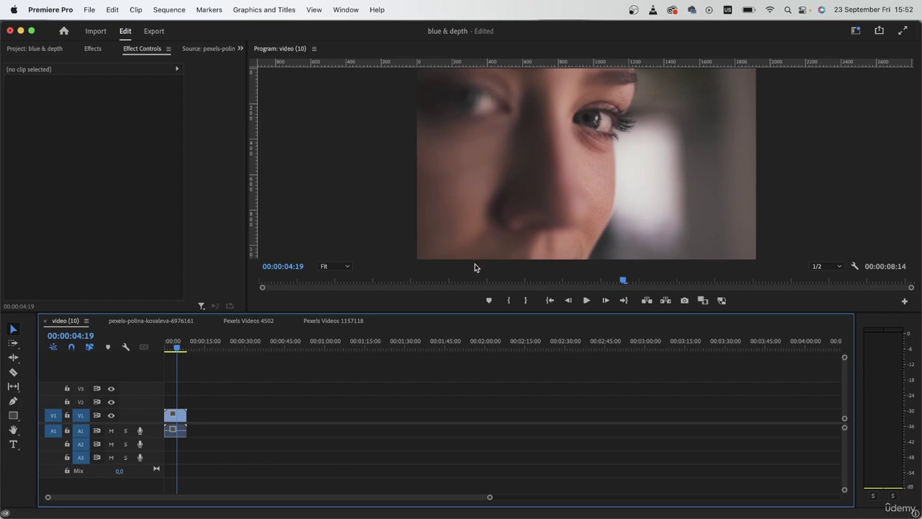
left_click_drag(254, 193, 555, 206)
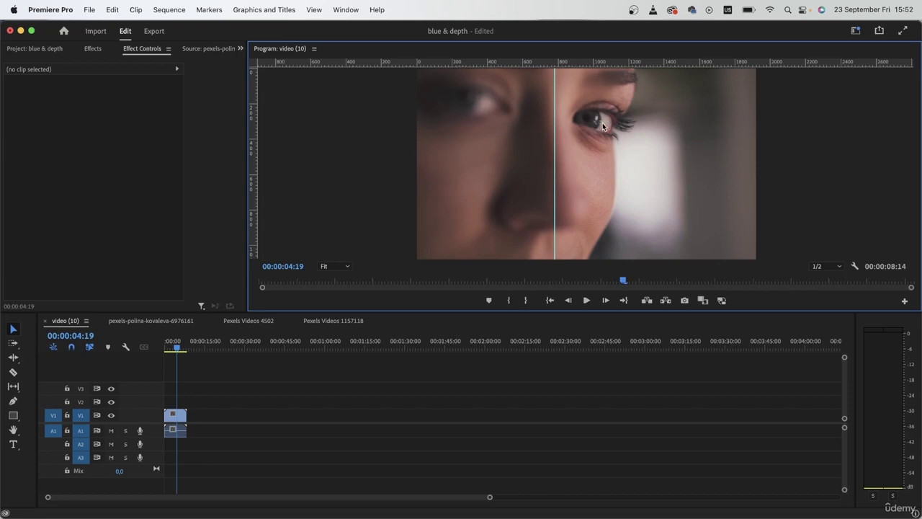
- Magnify the Program Monitor to 200% on the eye and settle on frame 00:00:03:00
left_click(340, 265)
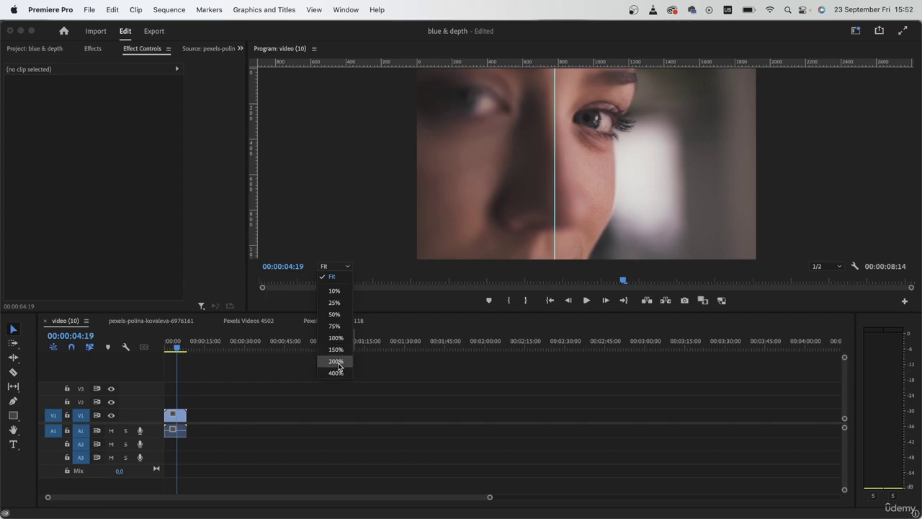
left_click(339, 366)
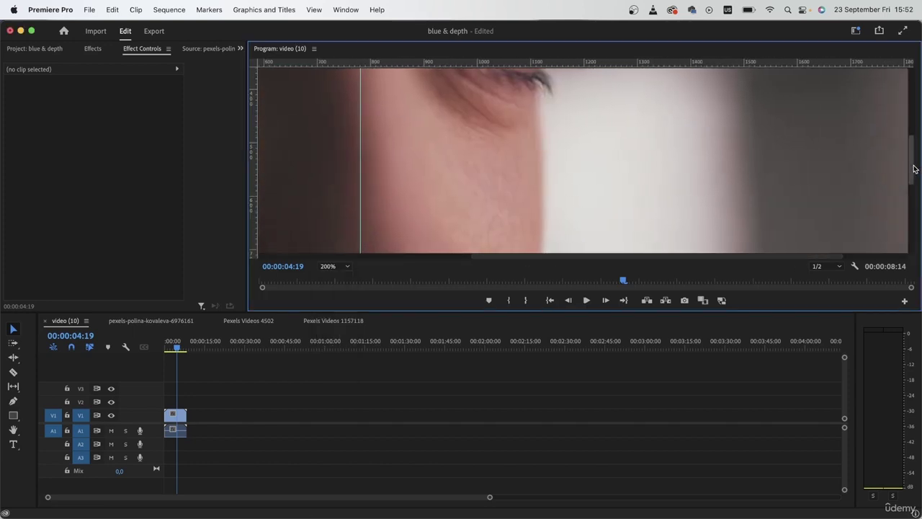
left_click_drag(913, 173, 914, 140)
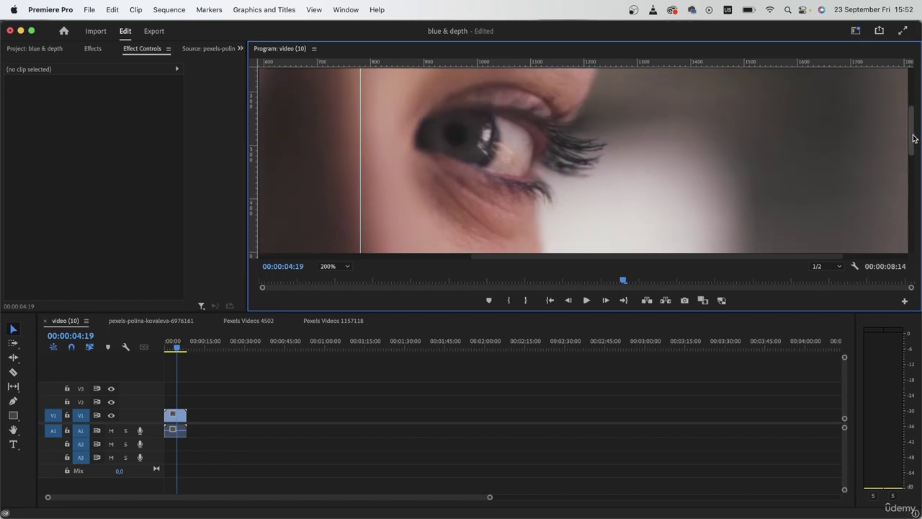
left_click(177, 346)
left_click_drag(177, 347, 165, 349)
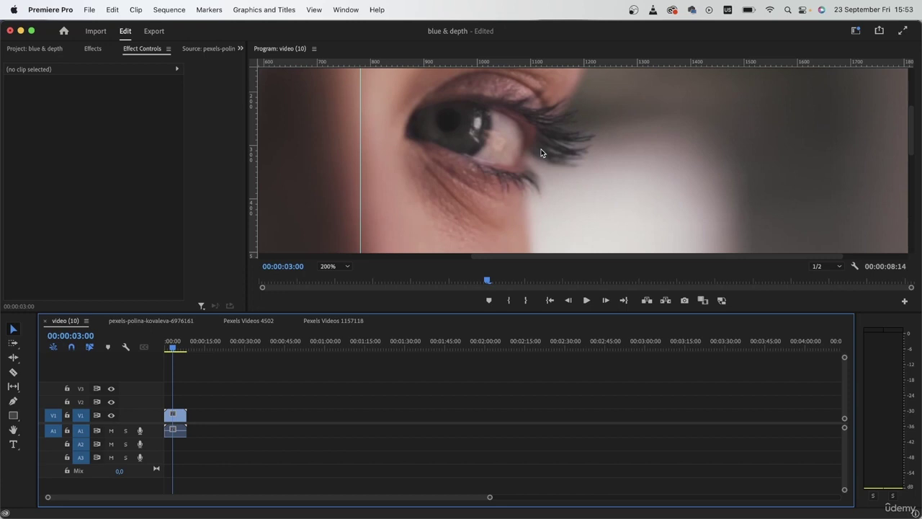
left_click(333, 266)
- Fit the whole frame in the monitor and duplicate the eye clip onto track V2
left_click(329, 294)
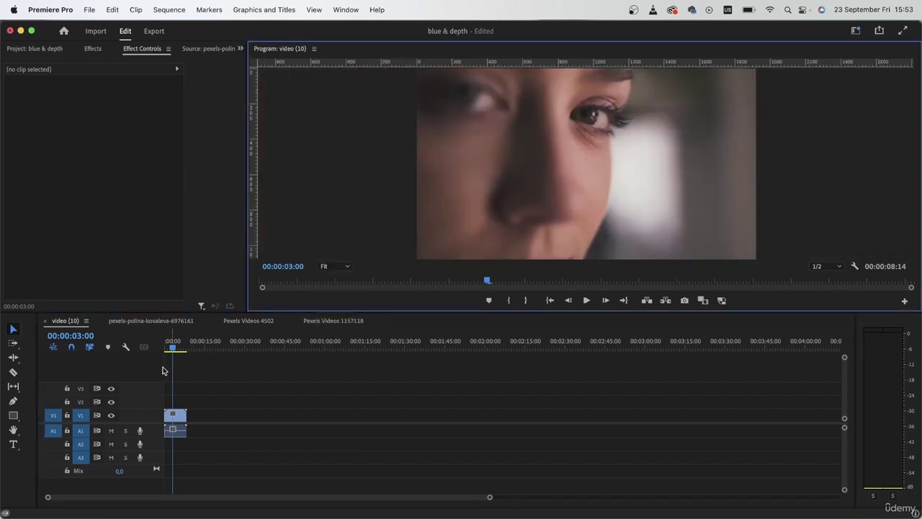
left_click(179, 415)
left_click_drag(179, 415, 177, 409)
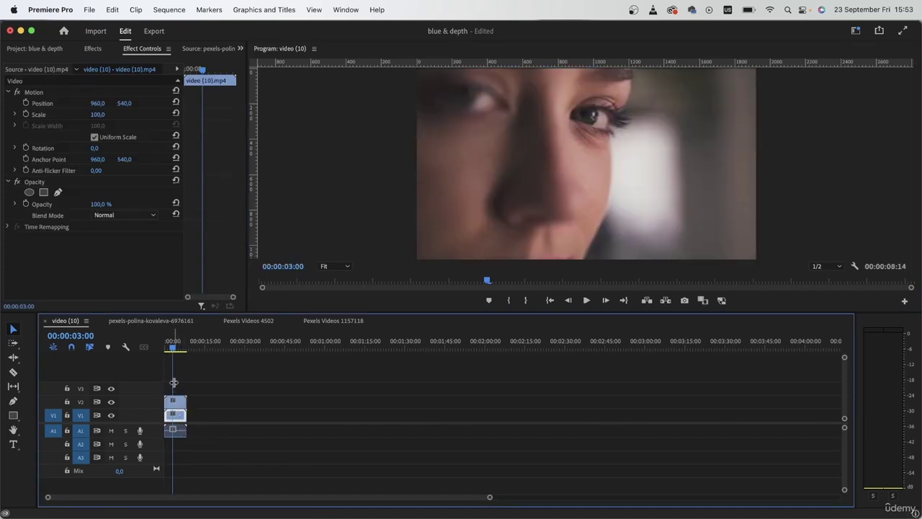
- Search the effects for 'unsha' and apply Unsharp Mask to the V2 copy
left_click(90, 48)
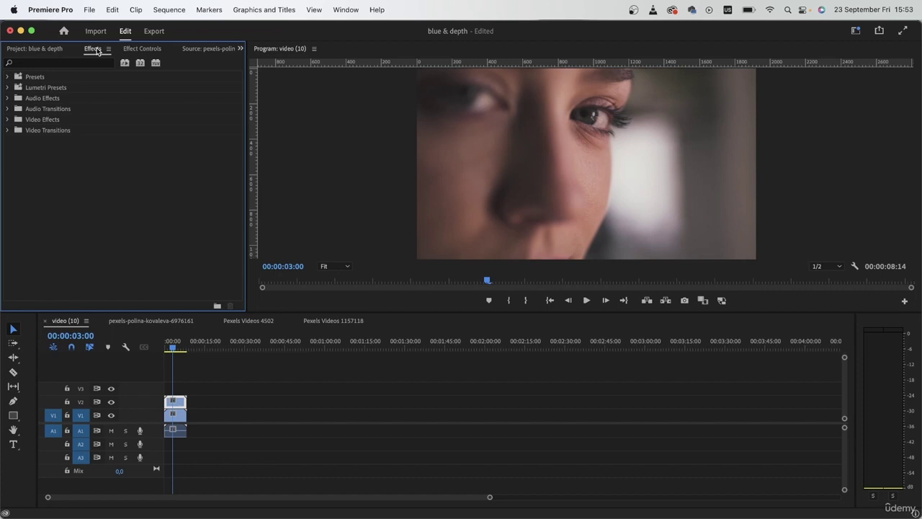
left_click(86, 62)
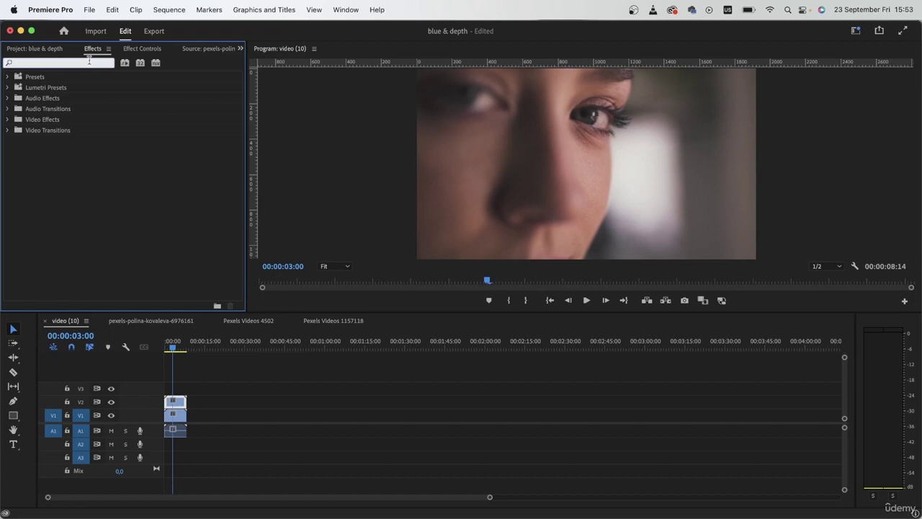
type("unsha")
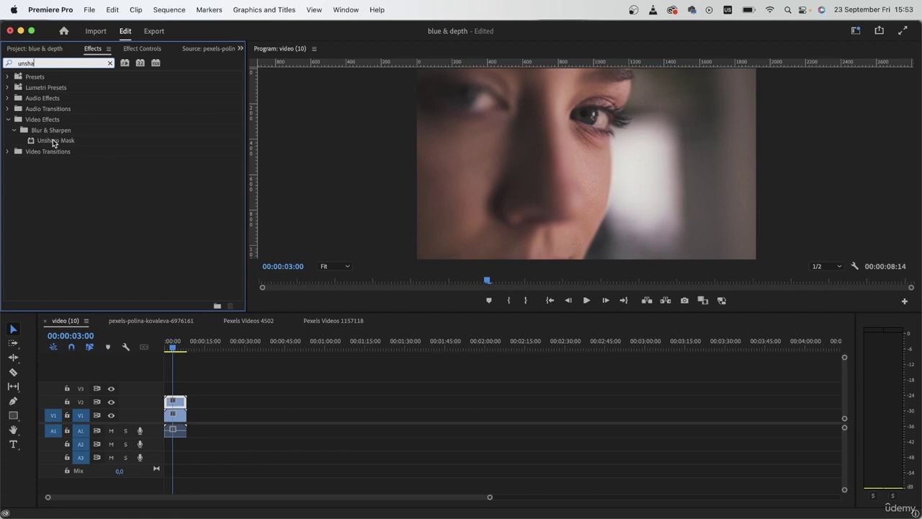
left_click_drag(53, 142, 180, 407)
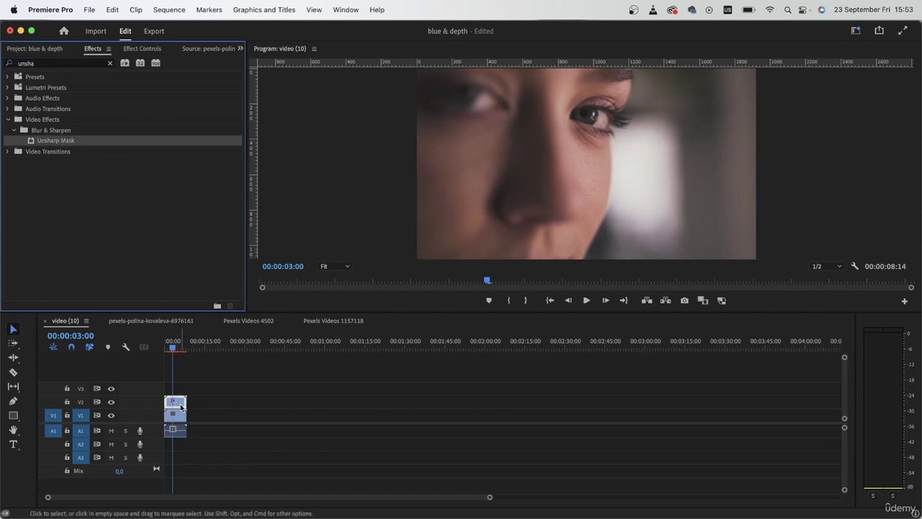
- Magnify the Program Monitor to 200% over the eye and show the copy's effect settings
left_click(344, 266)
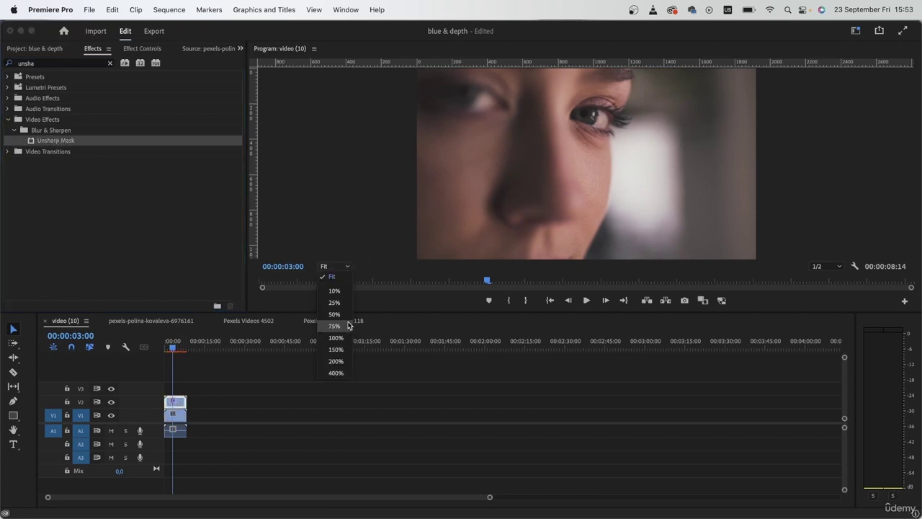
left_click(340, 361)
left_click_drag(558, 258, 619, 258)
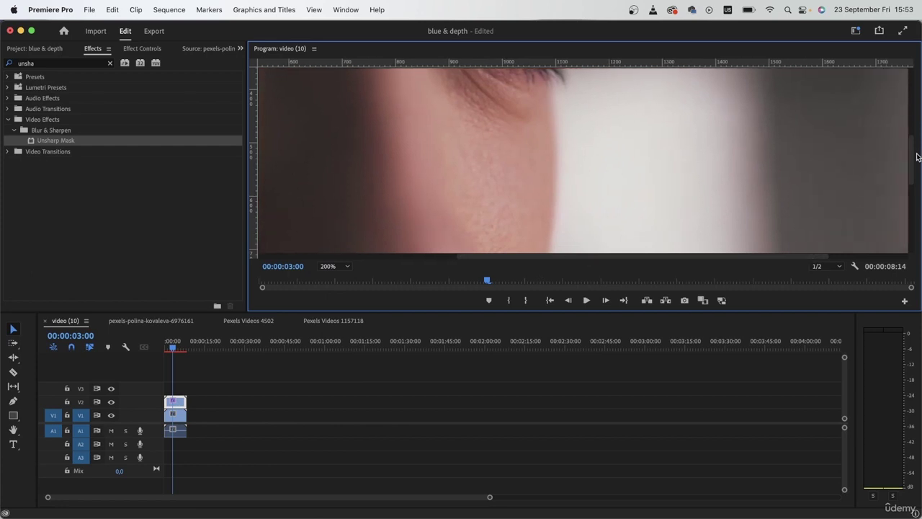
left_click_drag(917, 157, 915, 121)
left_click(157, 49)
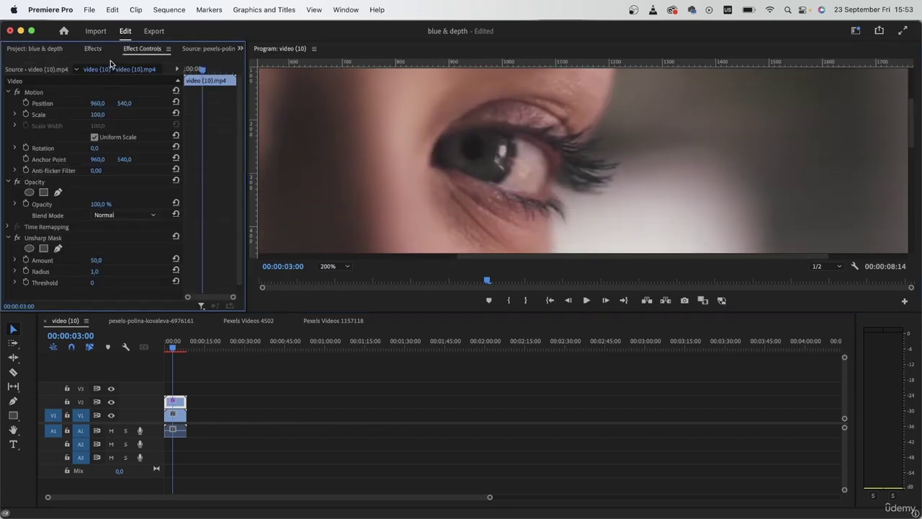
scroll(132, 270, "down", 1)
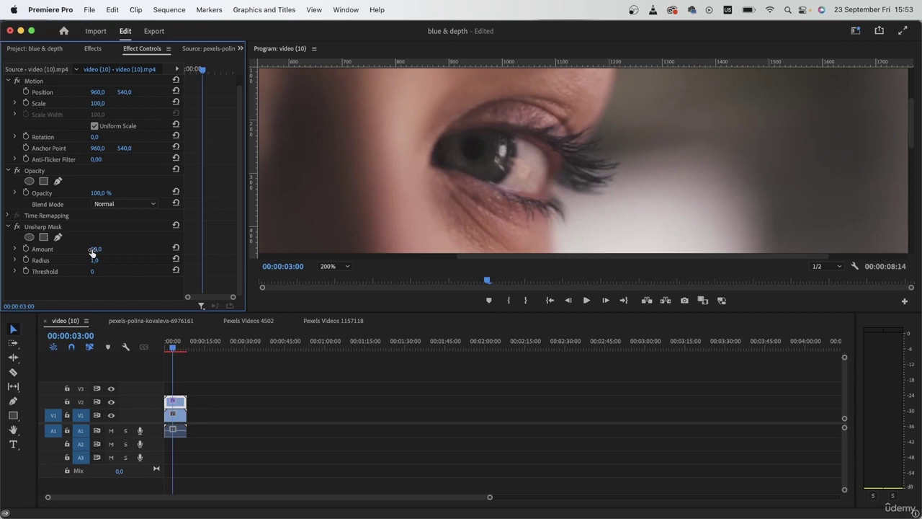
- Try Unsharp Mask Amounts of 200 and 500, settle on 250, then hide V2 to compare
left_click_drag(96, 250, 106, 248)
left_click(99, 248)
type("200")
key("Return")
left_click(99, 249)
type("500")
key("Return")
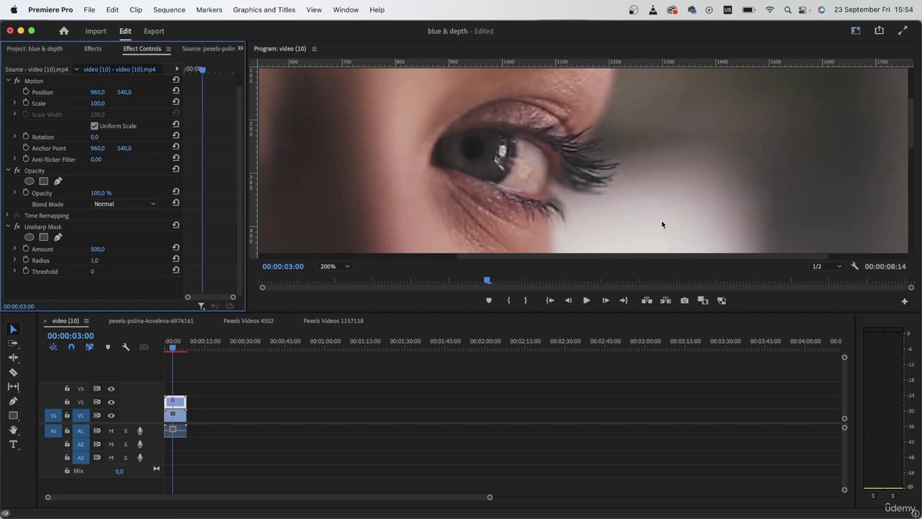
left_click_drag(101, 249, 85, 249)
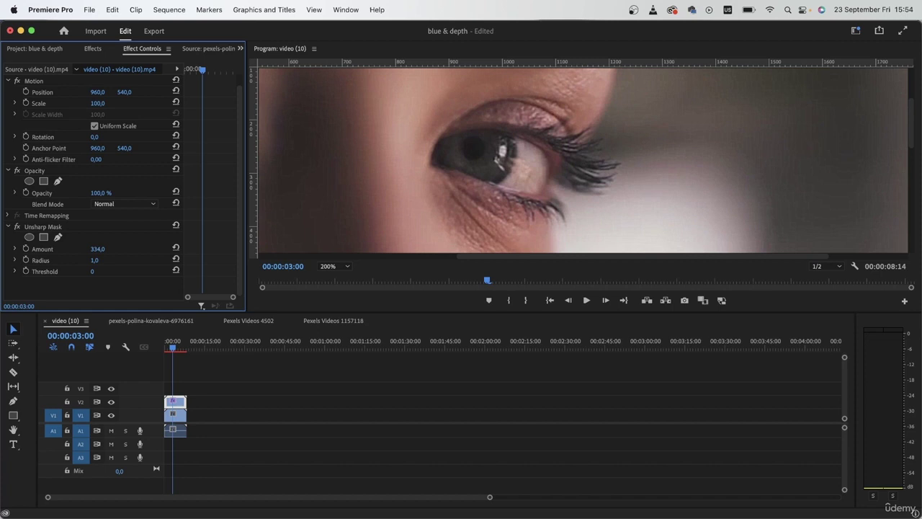
left_click(101, 249)
type("2")
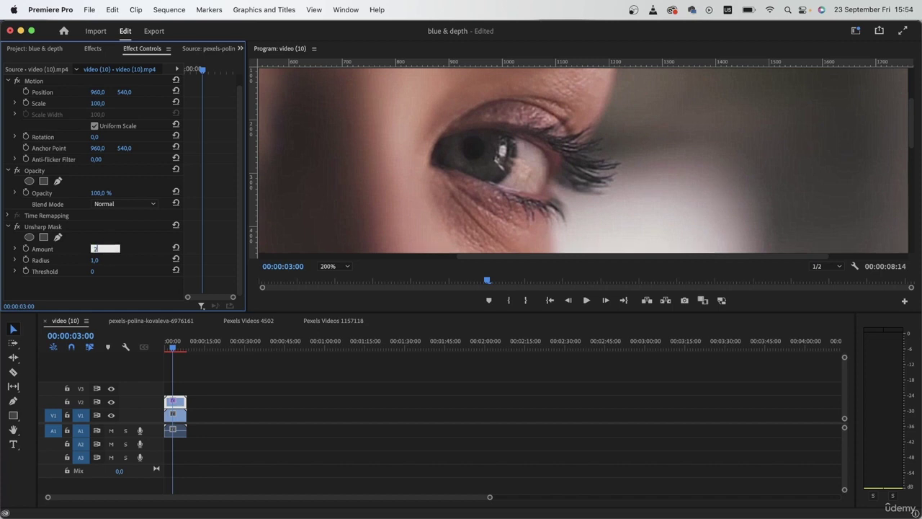
type("50")
key("Return")
left_click(111, 402)
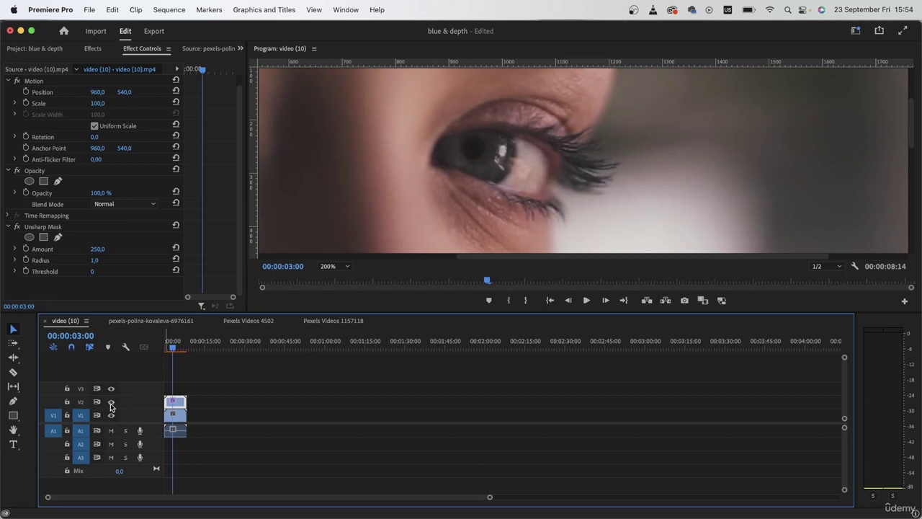
- Toggle track V2 output to compare, then fit the frame back in the monitor
left_click(111, 403)
left_click(111, 402)
left_click(328, 266)
left_click(332, 277)
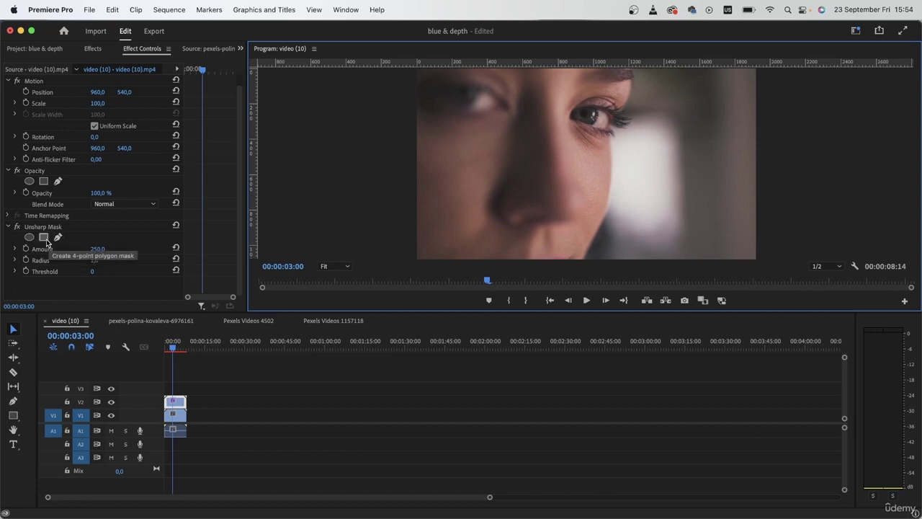
- Draw a closed pen mask on Unsharp Mask around the eye and cheek beside the nose
left_click(58, 237)
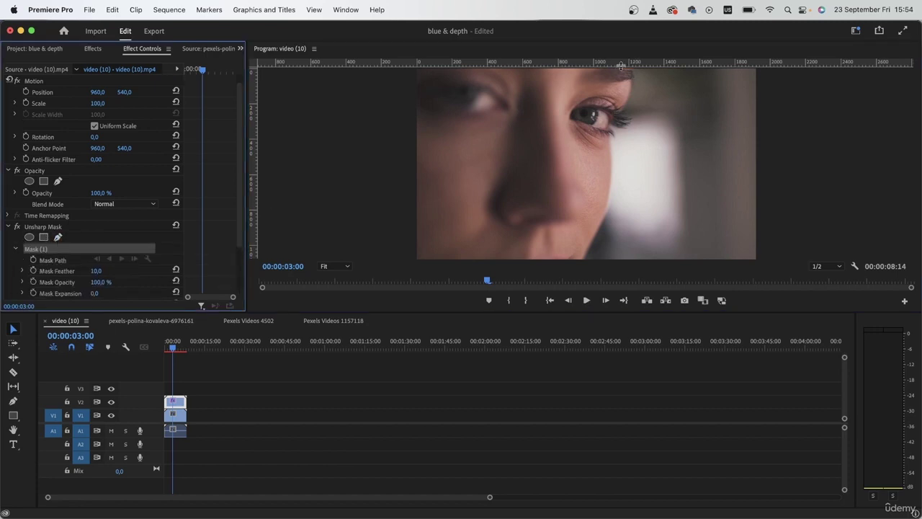
left_click(570, 70)
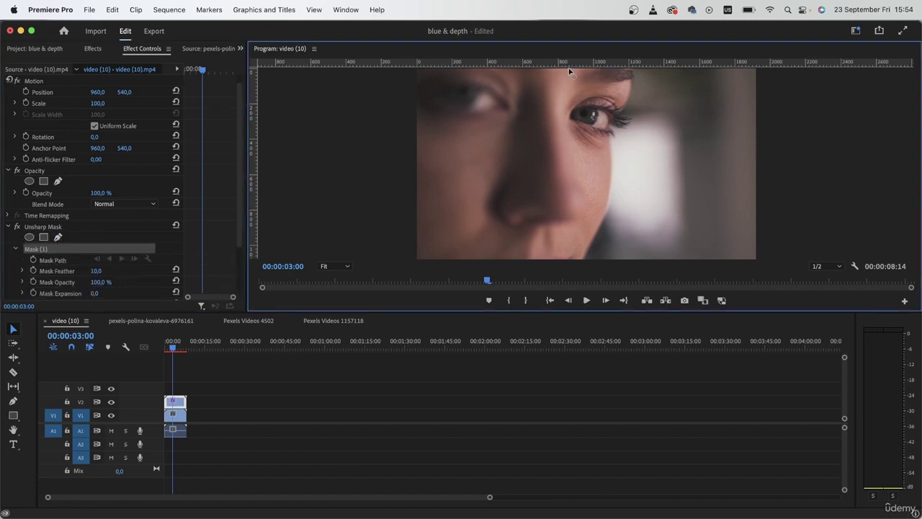
left_click(560, 142)
left_click(561, 206)
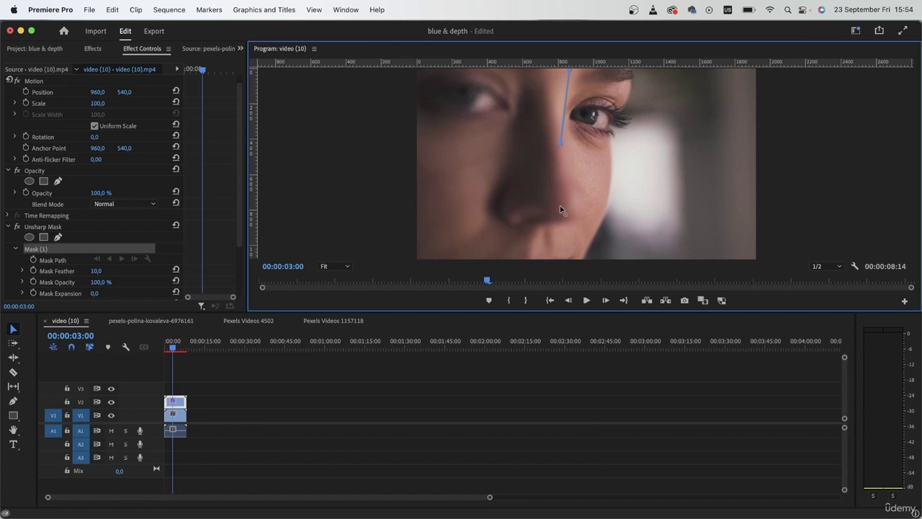
left_click(560, 257)
left_click(603, 257)
left_click(634, 196)
left_click(654, 129)
left_click(655, 69)
left_click(568, 70)
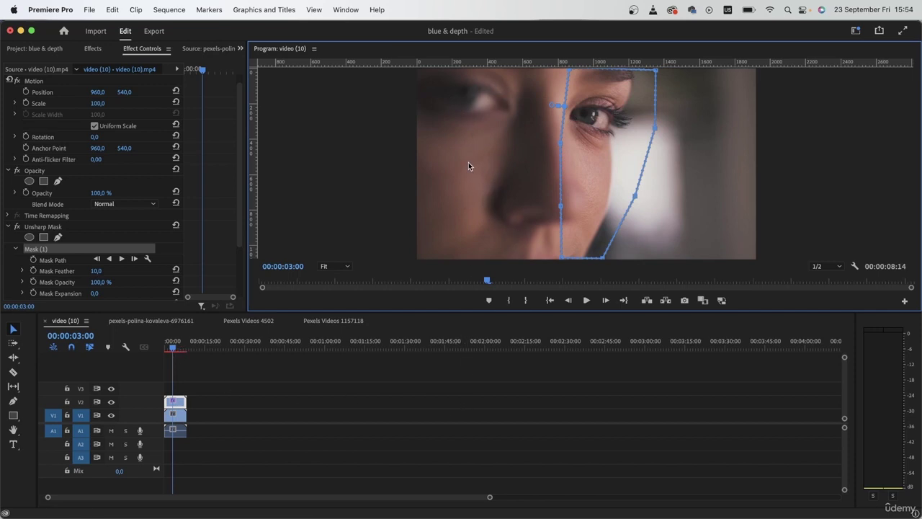
- Raise Mask (1) Mask Feather from 54 to 70 and deselect the clip to hide the outline
left_click(96, 271)
type("54")
key("Return")
left_click_drag(96, 270, 107, 271)
scroll(220, 249, "down", 3)
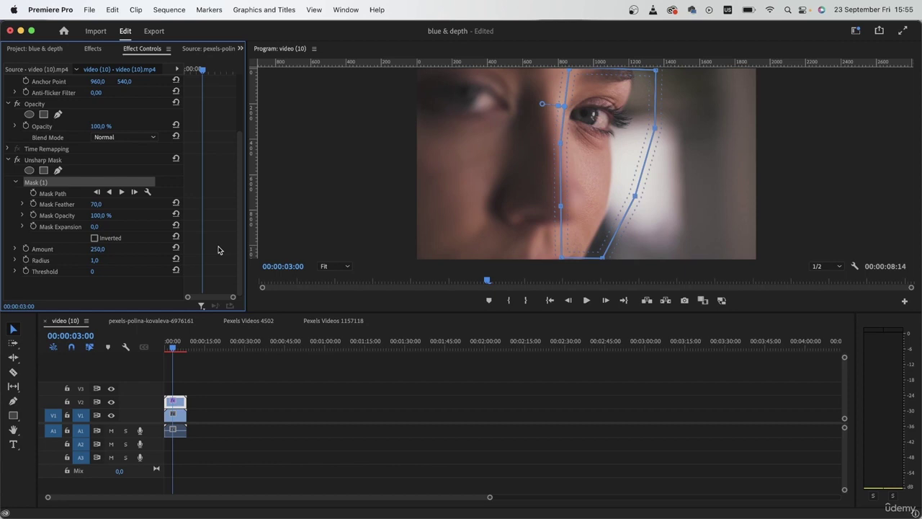
mouse_move(174, 348)
left_mouse_down()
mouse_move(192, 349)
mouse_move(164, 352)
mouse_move(184, 353)
left_mouse_up()
left_click(184, 355)
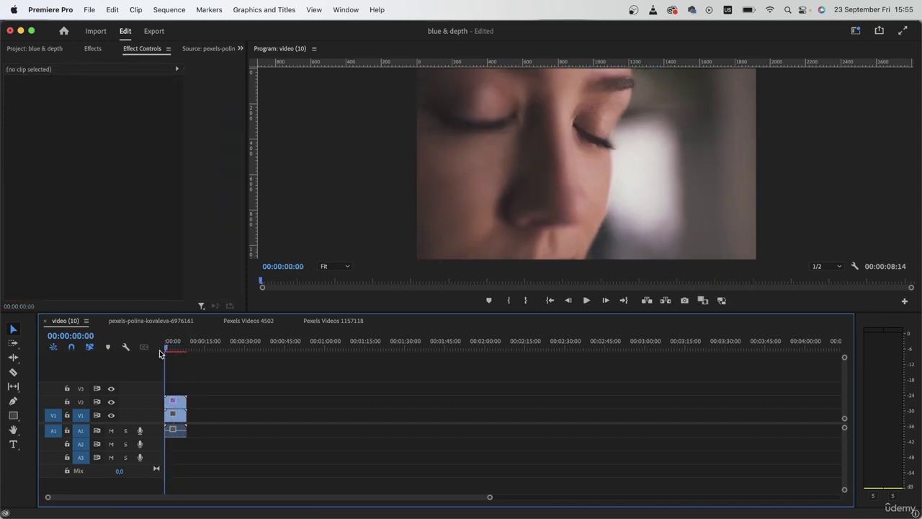
- Scrub to the eyes-open frame and apply Sharpen from Blur & Sharpen to the V2 clip
left_click_drag(162, 350, 180, 365)
left_click(92, 49)
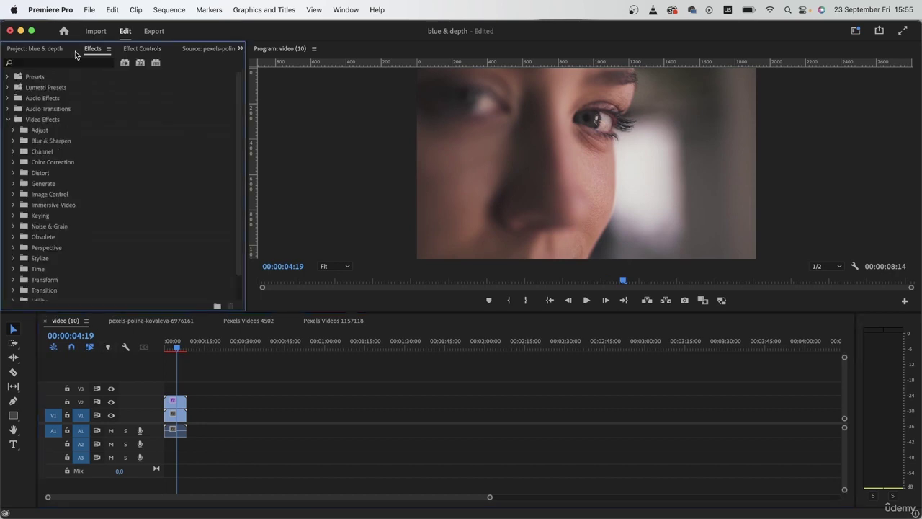
double_click(69, 142)
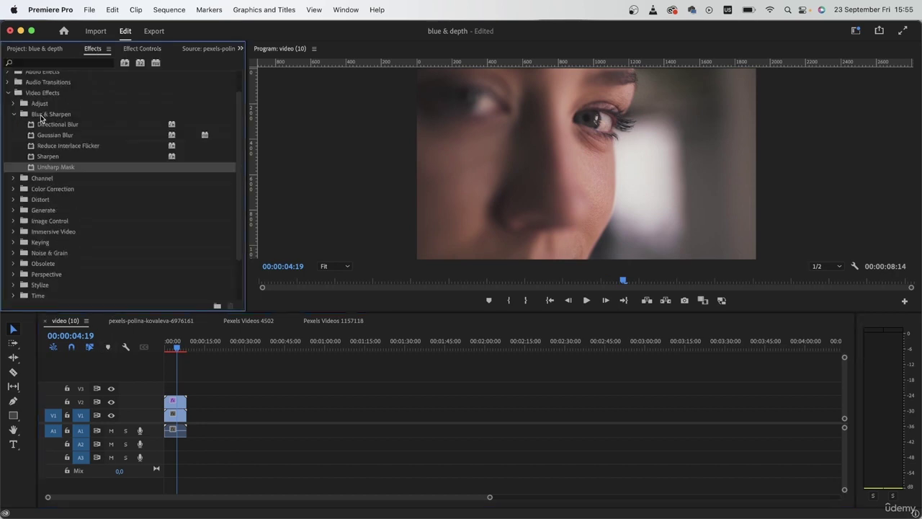
left_click(63, 158)
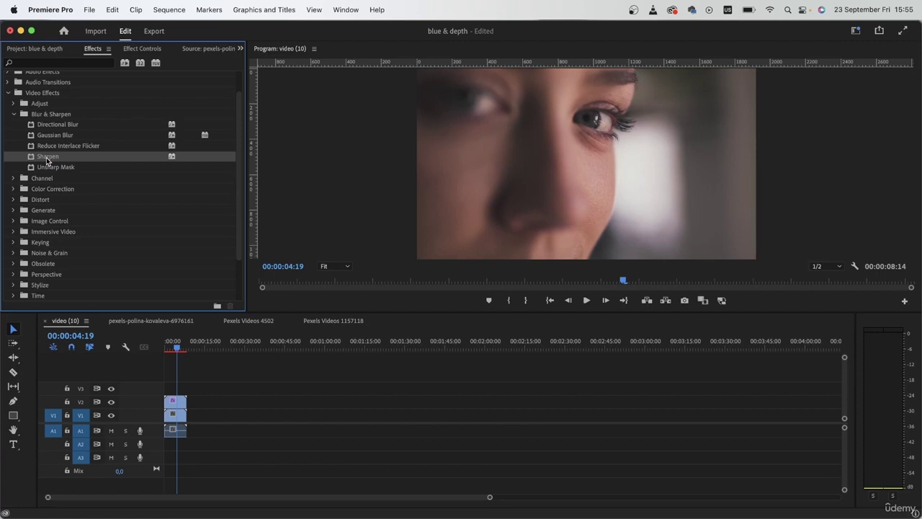
left_click_drag(47, 160, 176, 402)
- Magnify the preview to 200% on the eye and collapse Unsharp Mask's mask settings
left_click(333, 265)
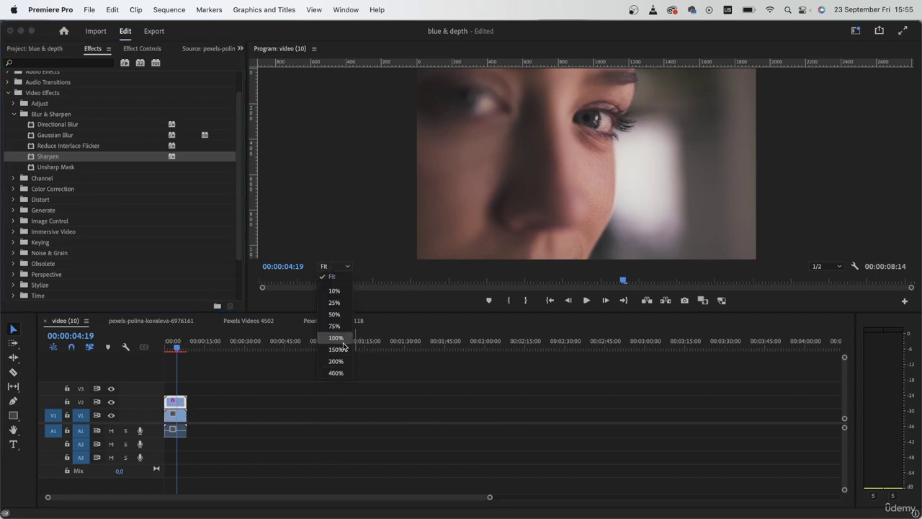
left_click(338, 343)
left_click(333, 265)
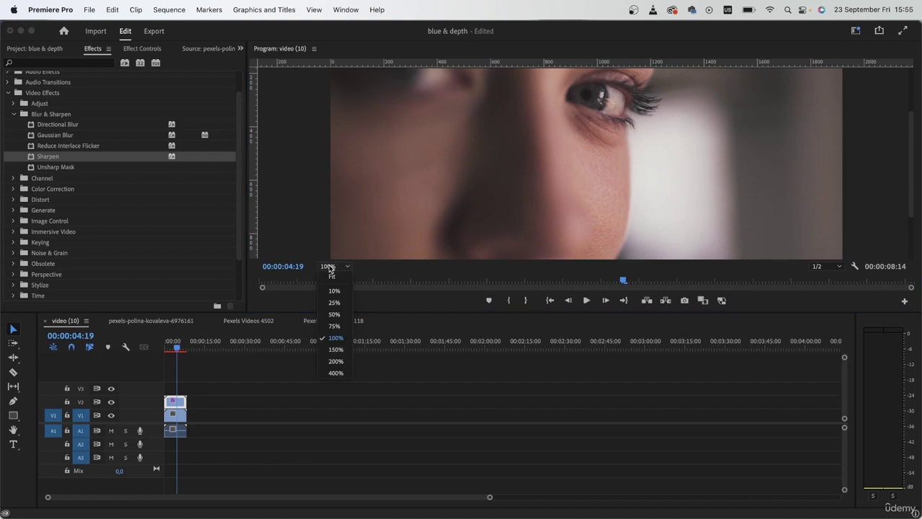
left_click(337, 361)
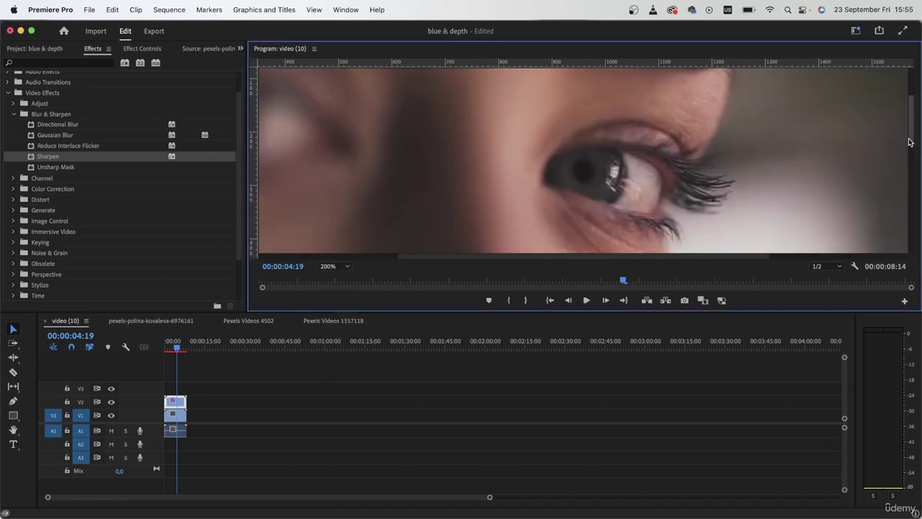
left_click(142, 49)
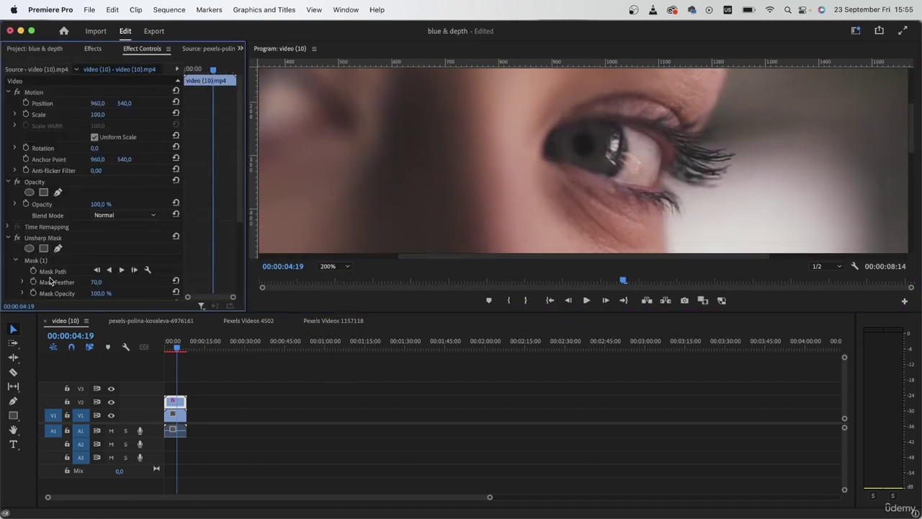
scroll(49, 263, "down", 5)
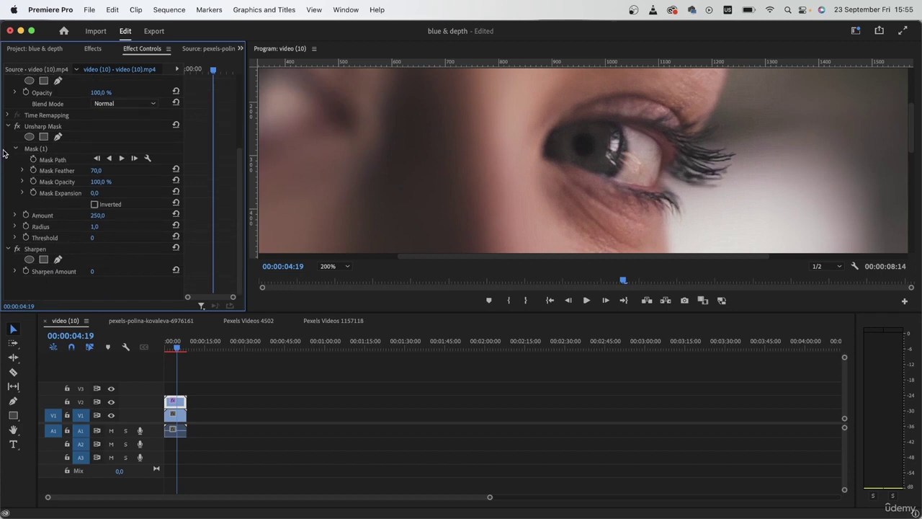
left_click(16, 149)
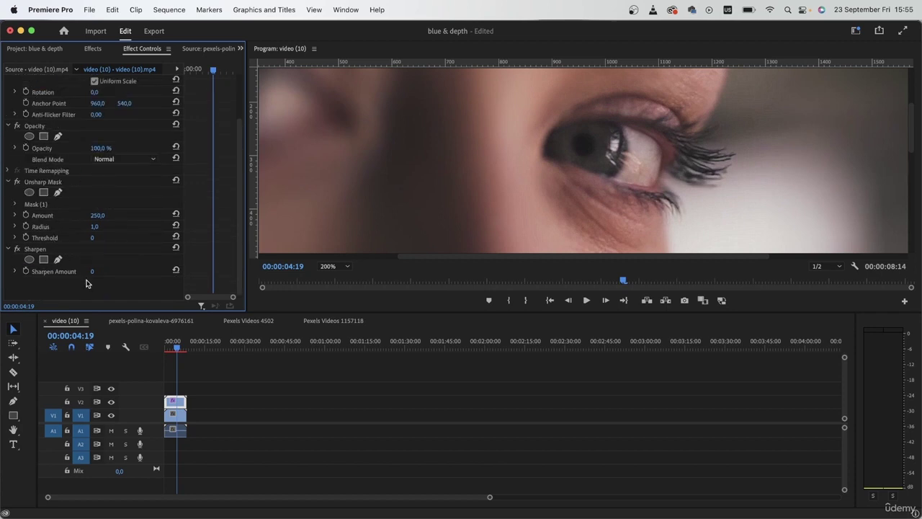
- Set the Sharpen Amount to 25 and toggle Sharpen off and on to compare
left_click_drag(92, 274, 112, 274)
left_click(37, 182)
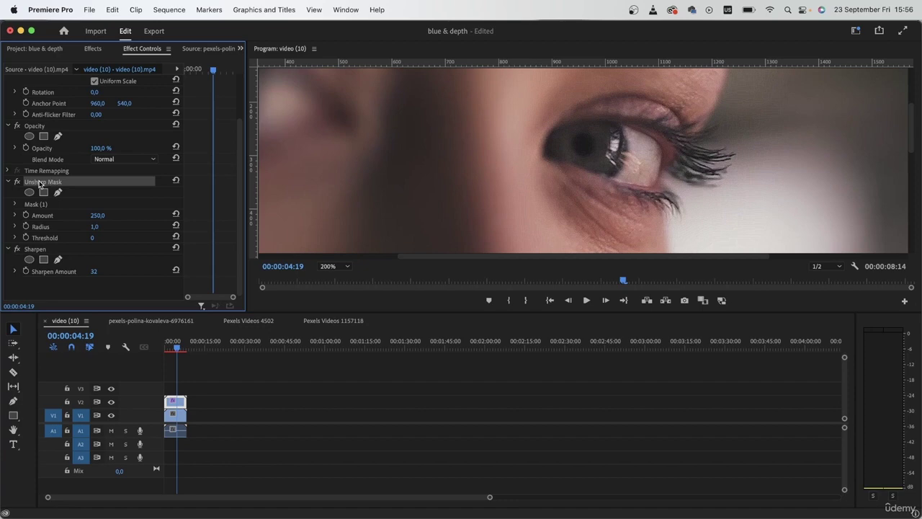
left_click(31, 251)
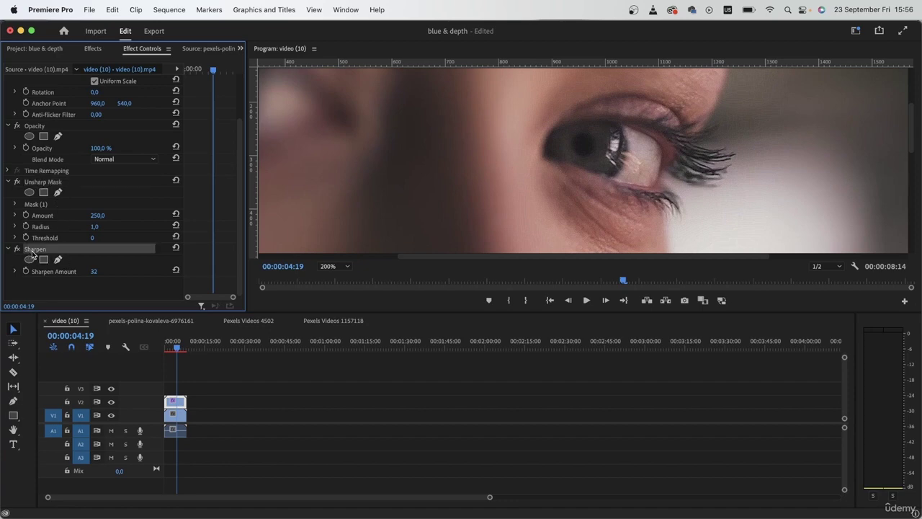
left_click(97, 271)
type("15")
key("BackSpace")
key("BackSpace")
type("25")
key("Return")
left_click(18, 249)
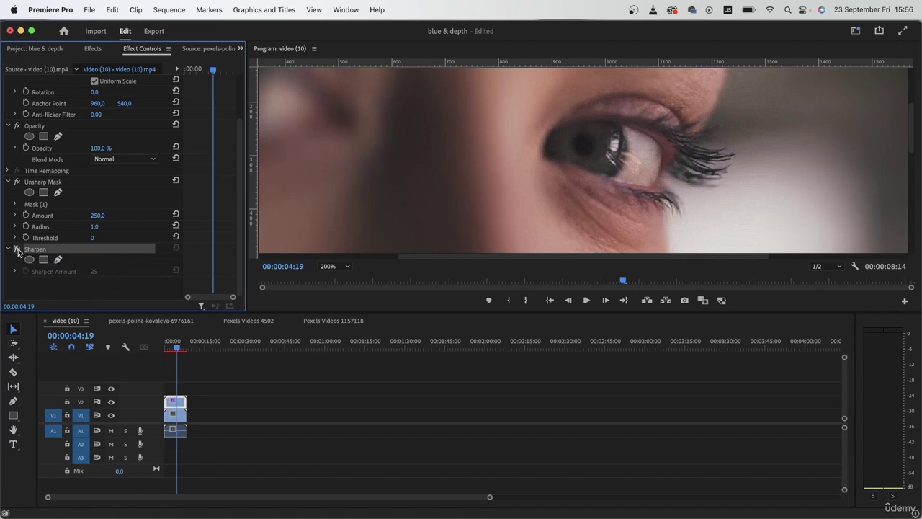
left_click(18, 249)
- Paste Unsharp Mask's Mask (1) onto the Sharpen effect, then toggle V2 to compare
left_click(52, 204)
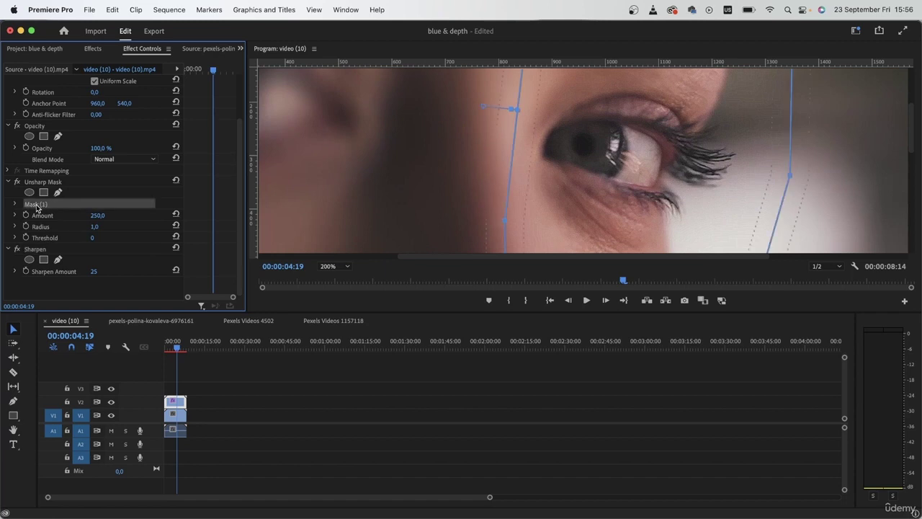
left_click(41, 256)
left_click(34, 250)
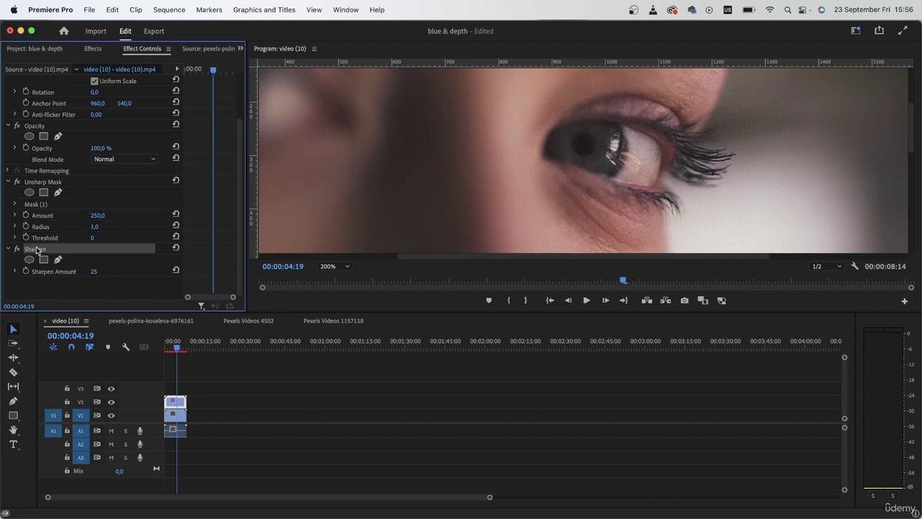
key("super+v")
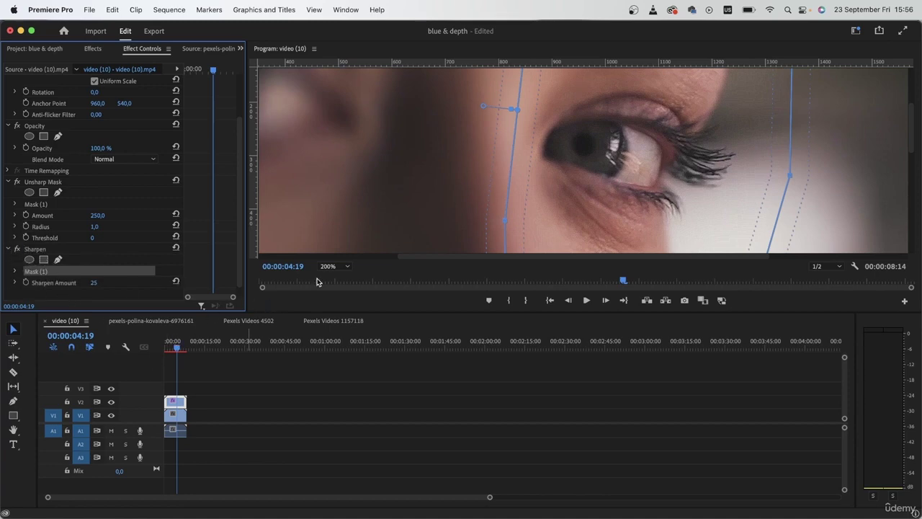
left_click(396, 436)
left_click(111, 401)
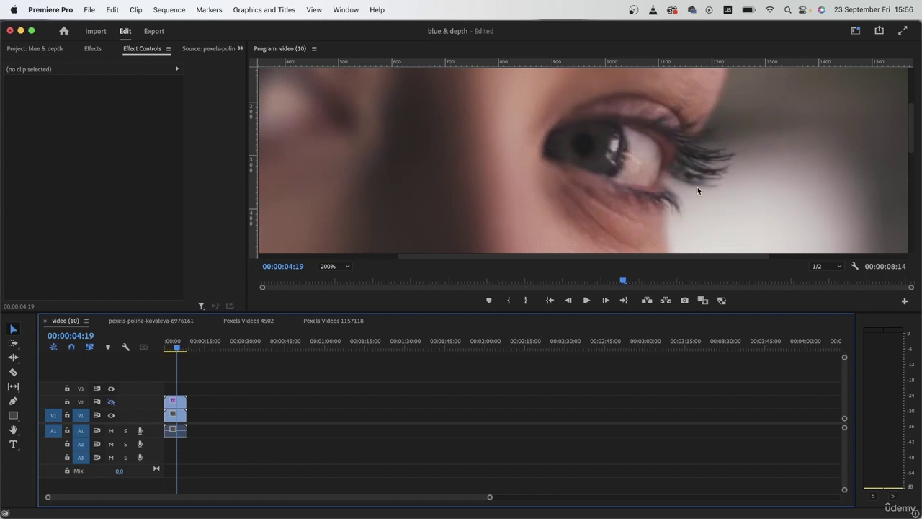
left_click(111, 402)
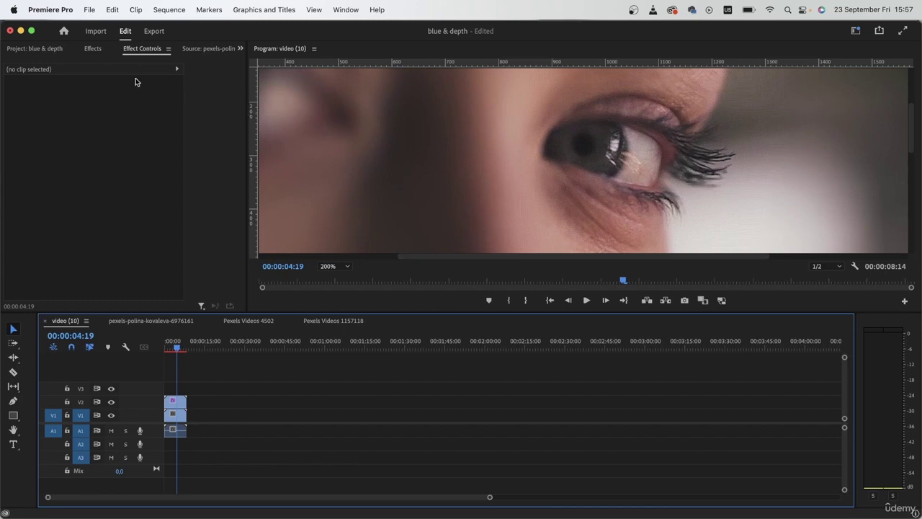
- Search the effects for 'vr' and apply VR De-Noise to the V2 eye clip
left_click(90, 49)
left_click(92, 66)
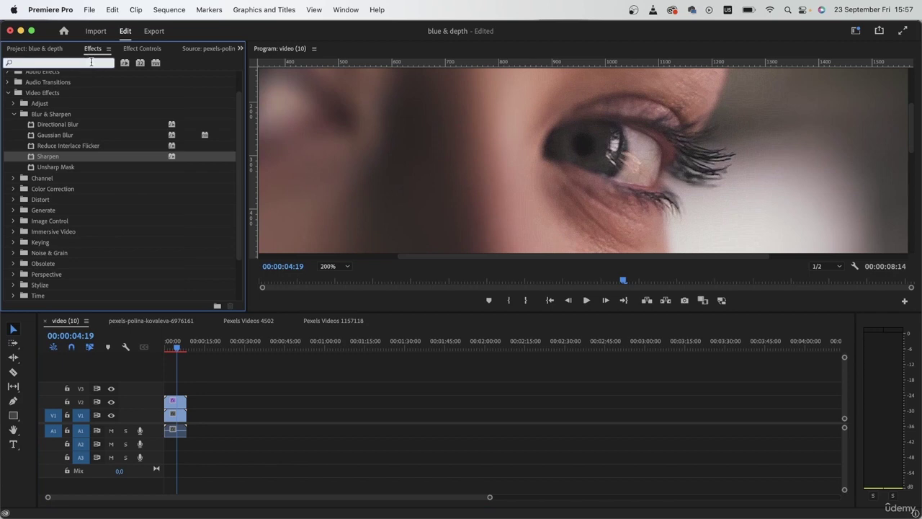
type("vr")
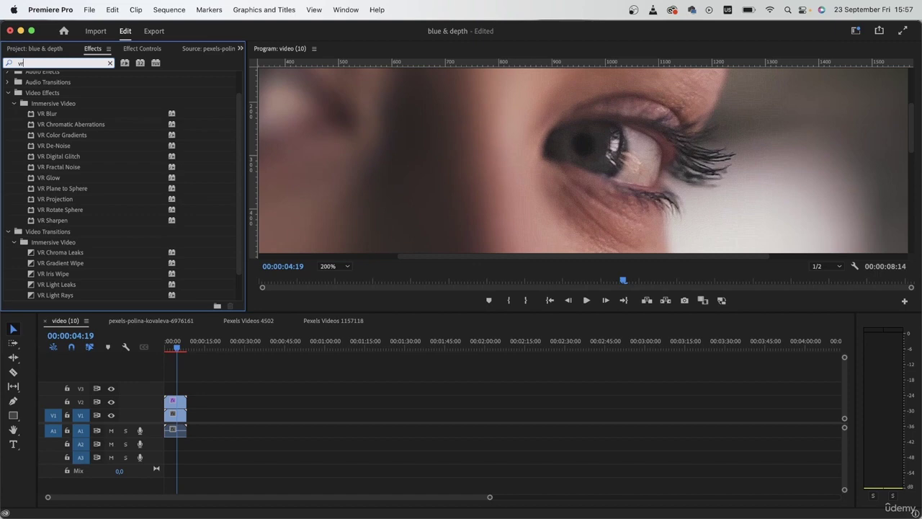
scroll(58, 178, "up", 2)
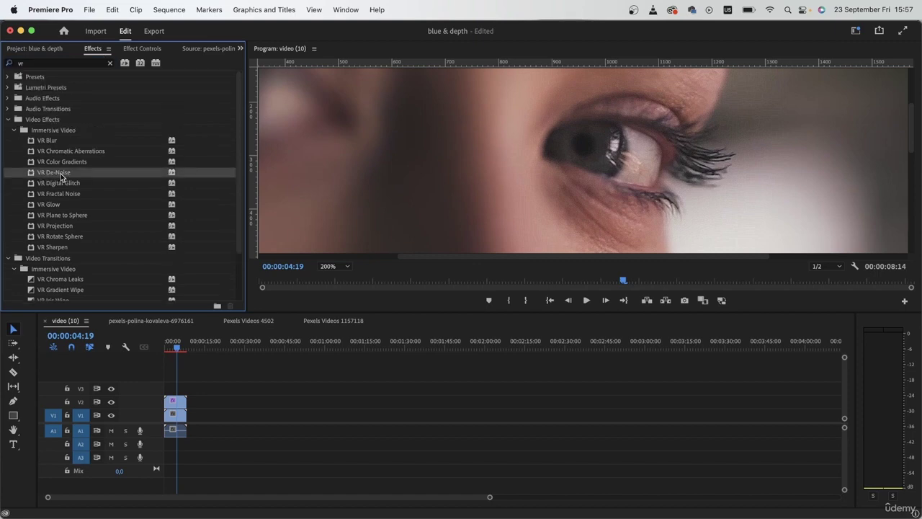
left_click_drag(61, 177, 175, 401)
- Set VR De-Noise Noise Level to 0,02, compare it off and on, and collapse it
left_click(142, 48)
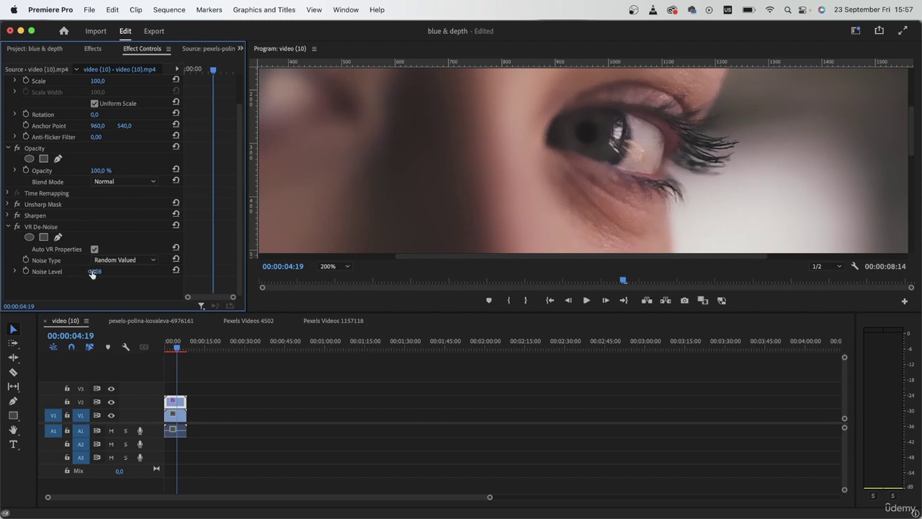
left_click(96, 271)
key("Right")
key("BackSpace")
type("2")
key("Return")
left_click(17, 227)
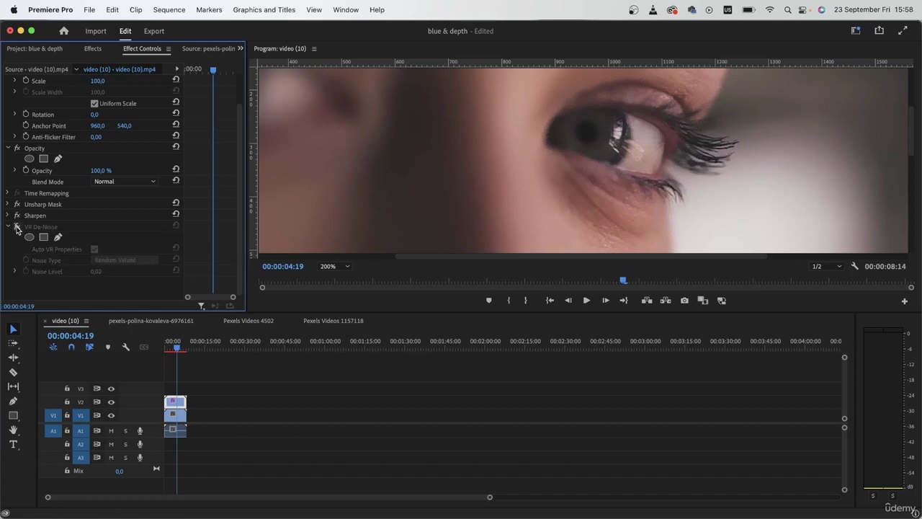
left_click(17, 229)
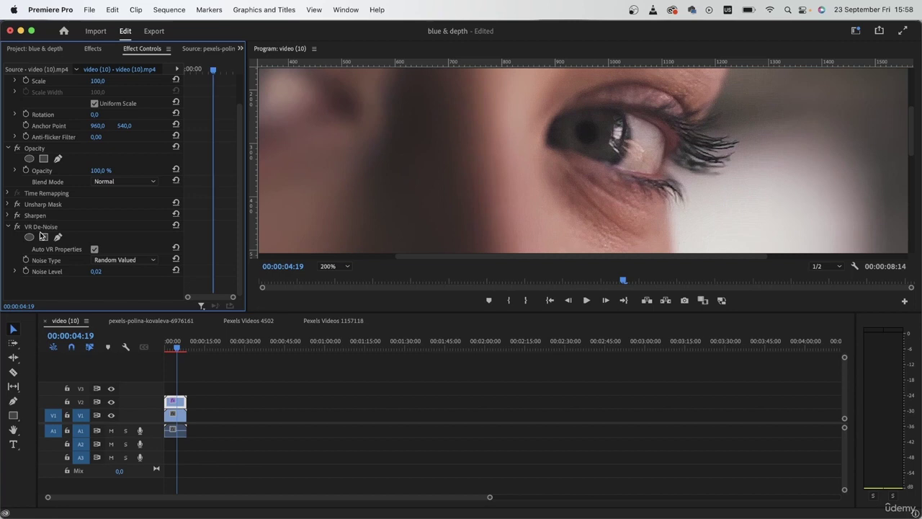
left_click(9, 227)
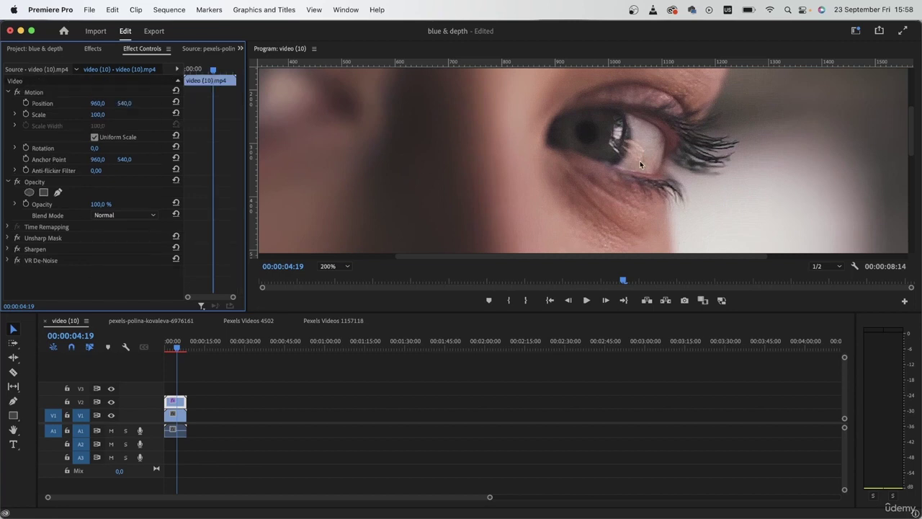
- Fit the whole frame in the preview and return to the start of the eye clip
left_click(345, 266)
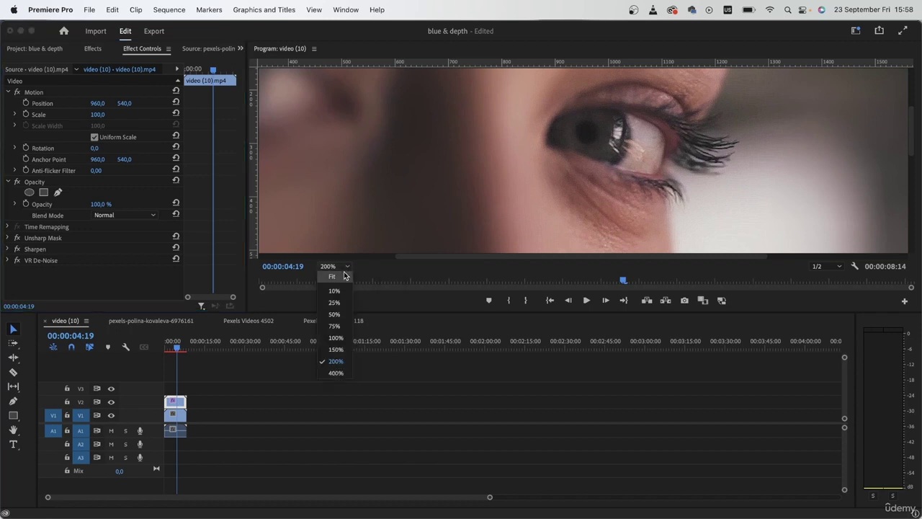
left_click(338, 276)
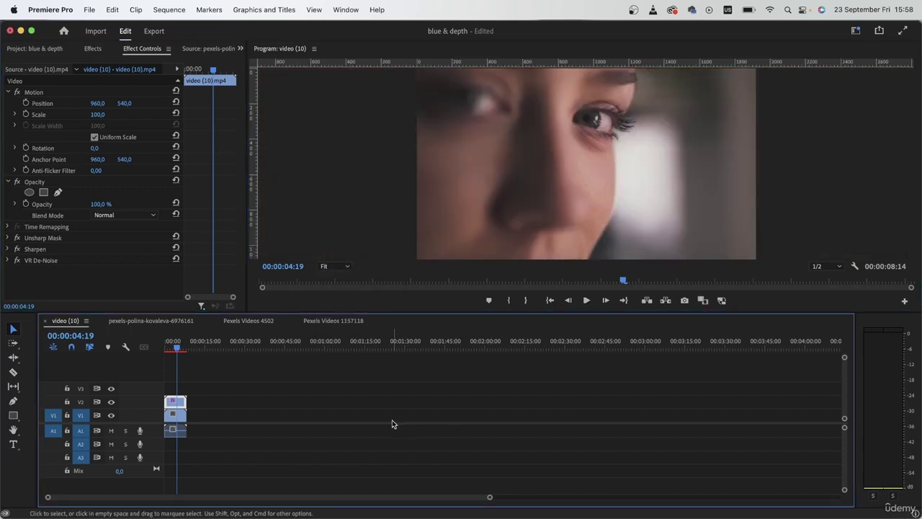
left_click_drag(171, 339, 148, 350)
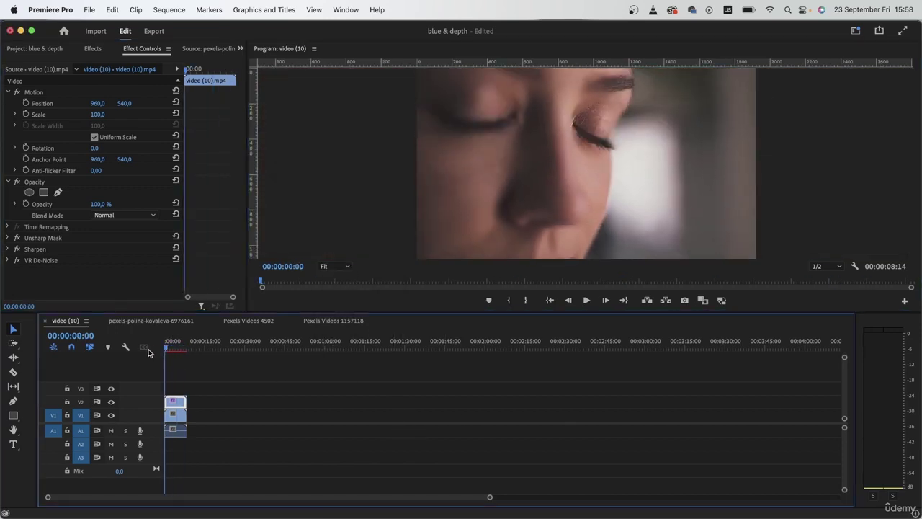
- In the rose sequence, move to the 5-second mark and apply Sharpen to the clip
left_click(158, 321)
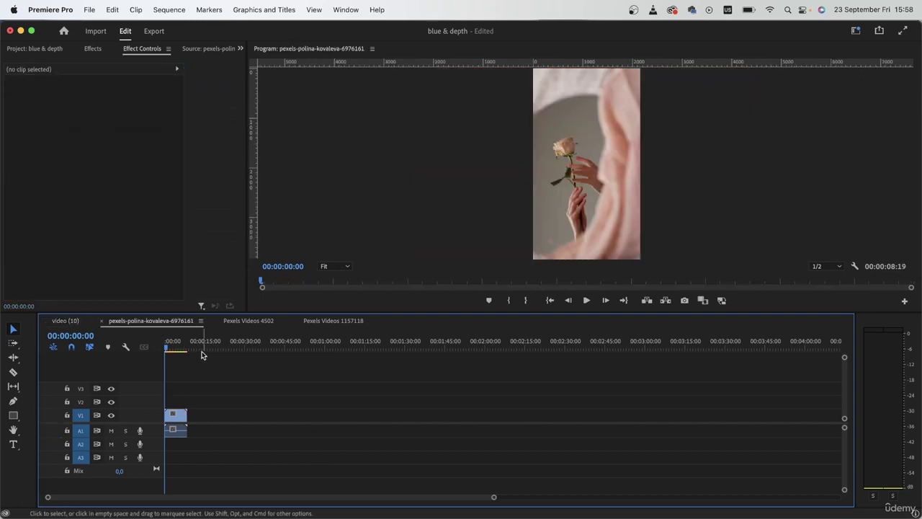
left_click_drag(169, 341, 179, 344)
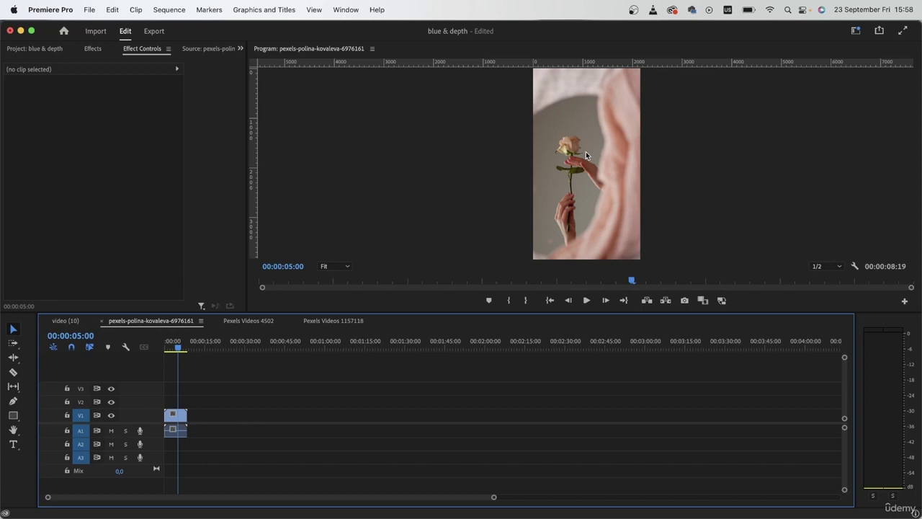
key("shift+7")
type("sharpen")
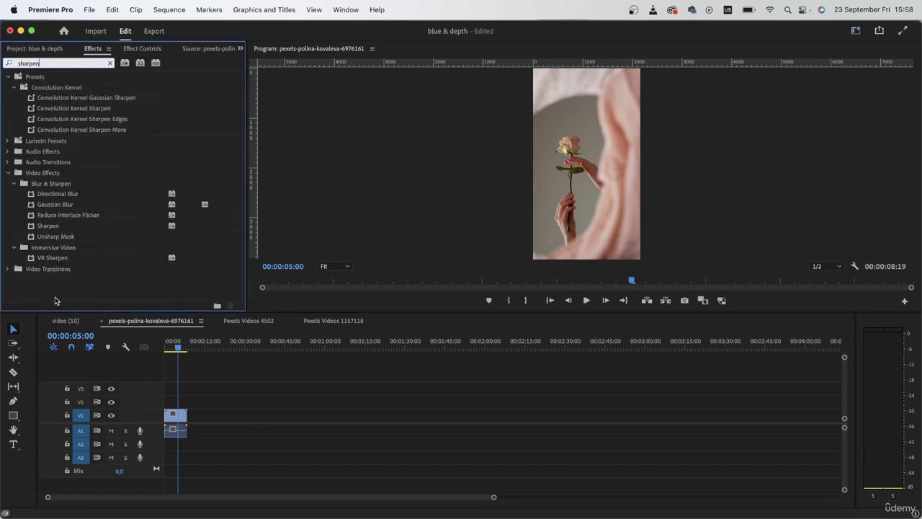
left_click_drag(48, 226, 180, 430)
- Set the rose clip's Sharpen Amount to 90
left_click(147, 50)
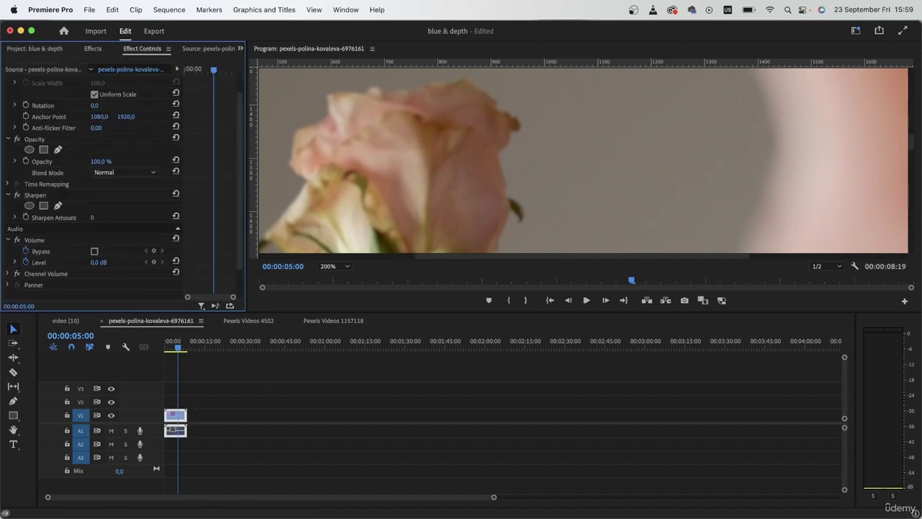
left_click_drag(93, 217, 105, 214)
left_click(105, 215)
type("90")
key("Return")
- Apply Unsharp Mask with Amount 200 to the rose clip and stack a copy on V2
left_click(96, 51)
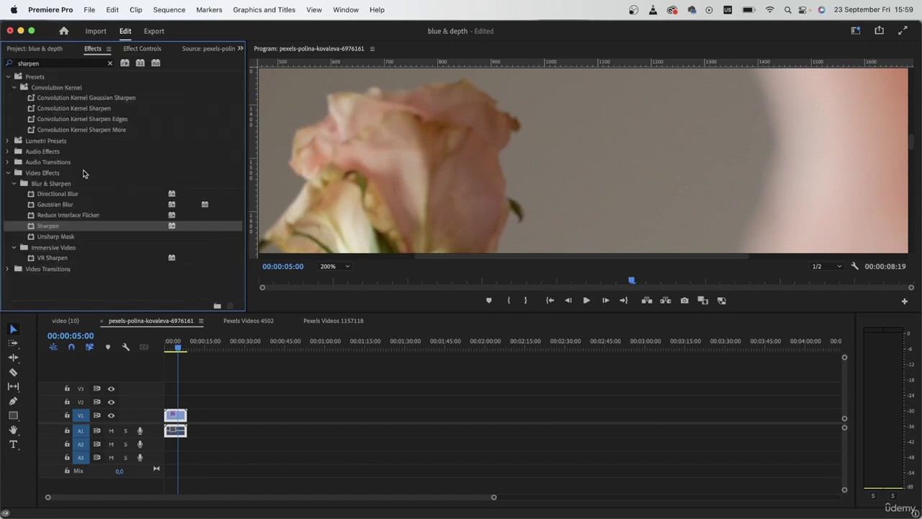
left_click_drag(63, 238, 176, 418)
key("shift+5")
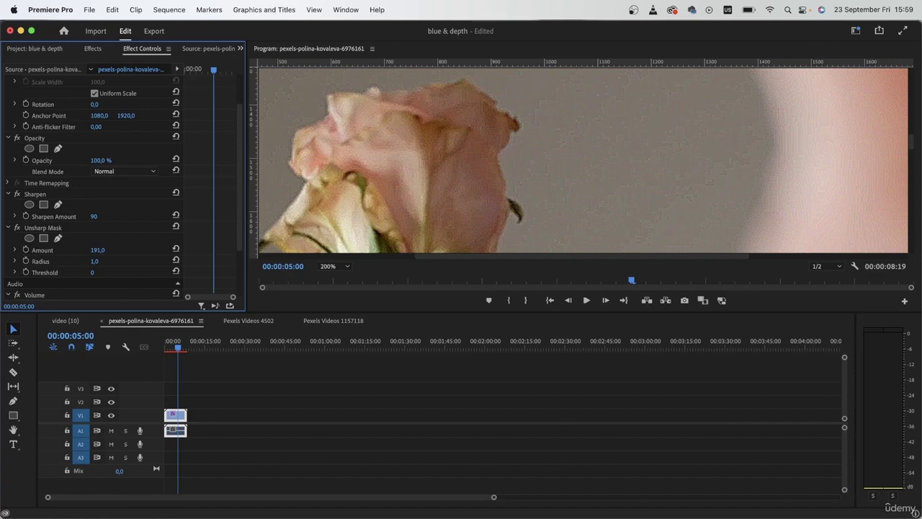
left_click(104, 248)
type("200")
key("Return")
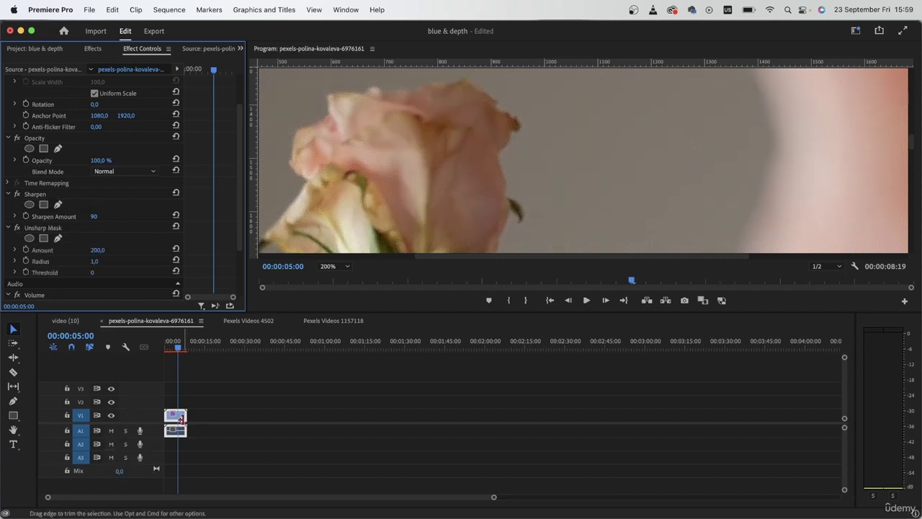
left_click_drag(179, 420, 176, 402)
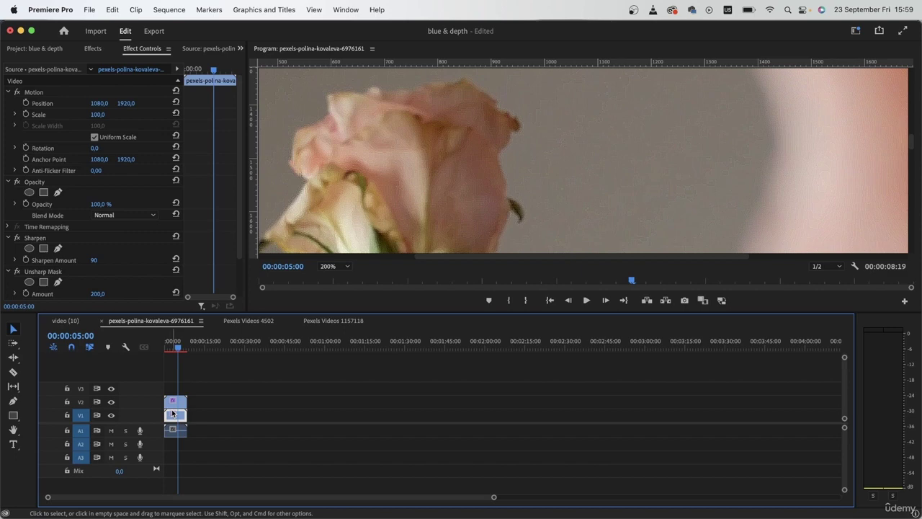
- Strip the sharpening effects from the V1 copy and toggle V2's visibility to compare sharpened versus original
left_click(40, 239)
key("Delete")
key("Delete")
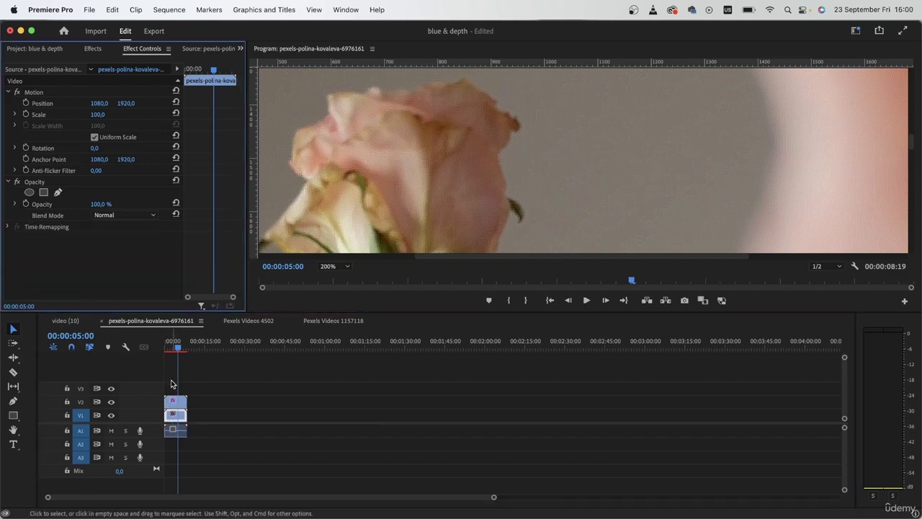
left_click(112, 402)
left_click(112, 403)
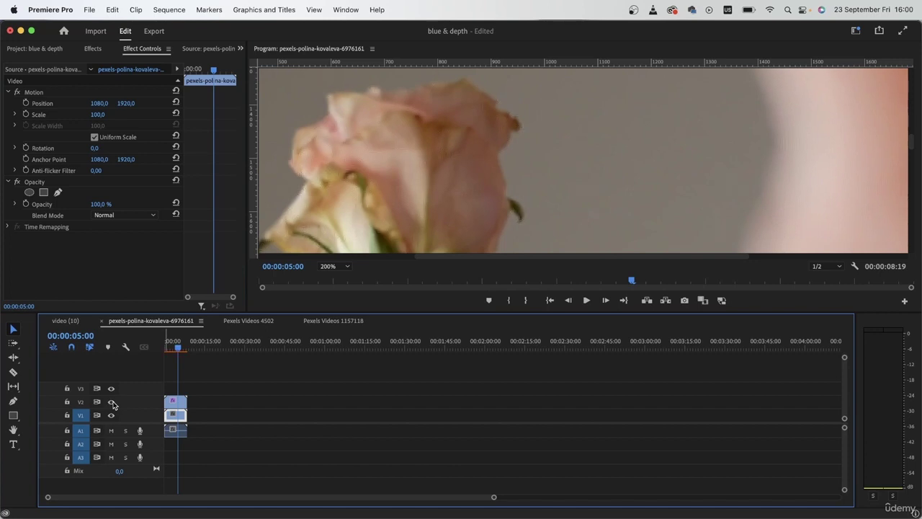
left_click(112, 403)
left_click(111, 402)
left_click(112, 404)
left_click(112, 402)
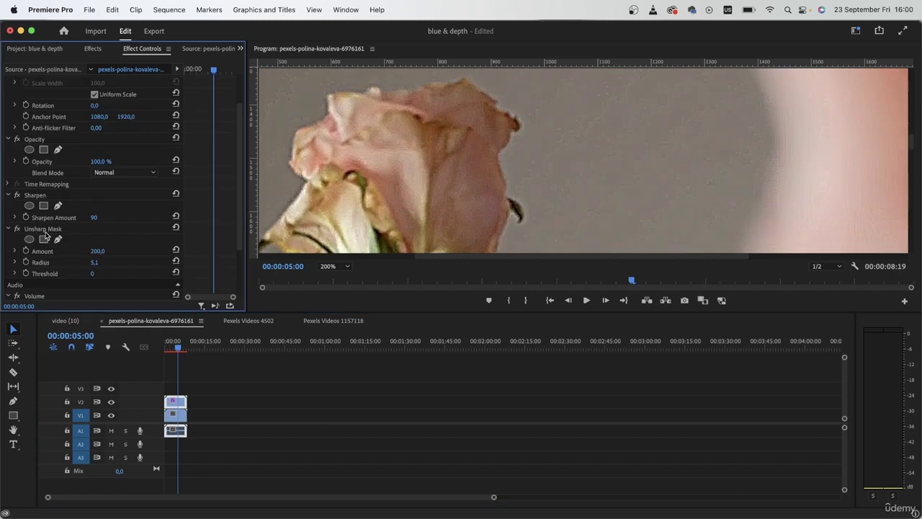
- Set the Unsharp Mask Radius to 4 and filter the effects list for VR
left_click_drag(94, 262, 68, 262)
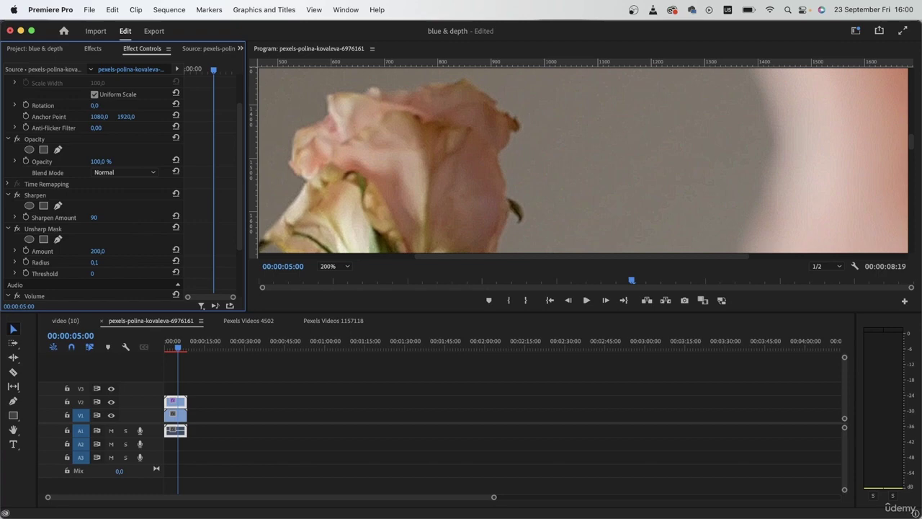
left_click(96, 263)
type("4")
key("Return")
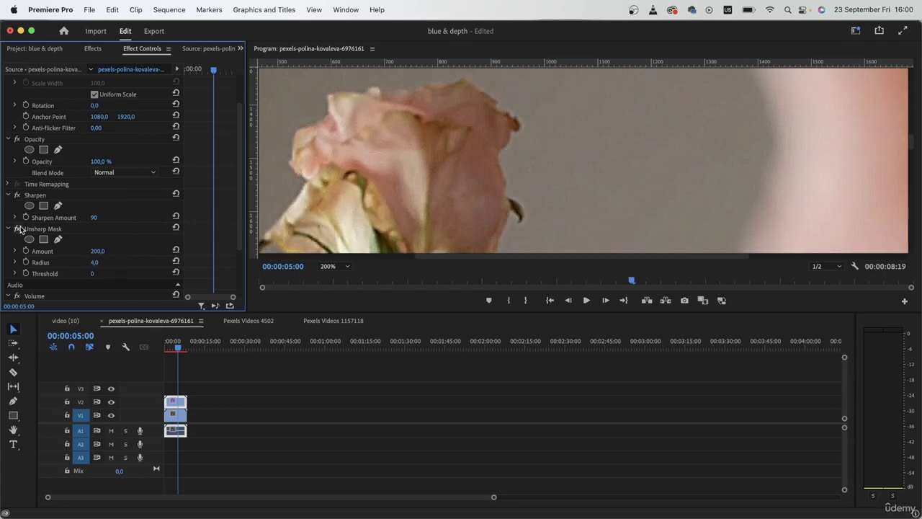
left_click(93, 50)
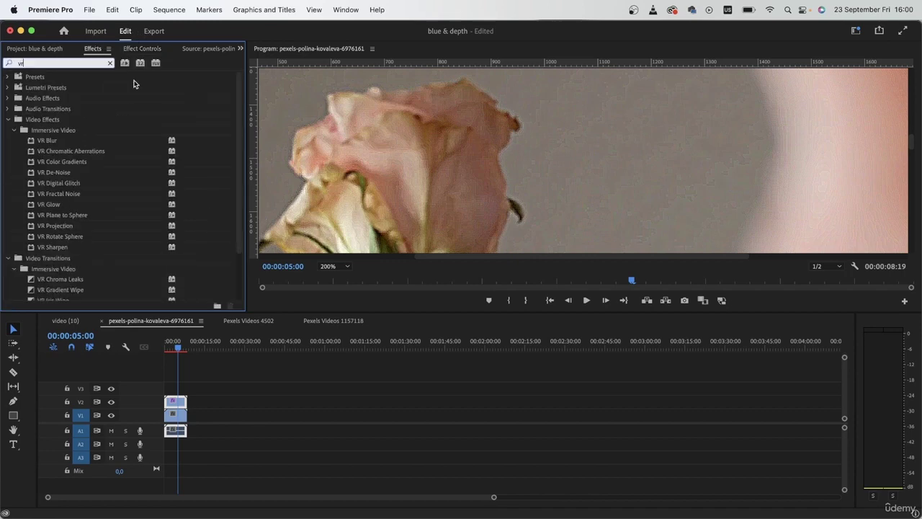
- Apply VR De-Noise to the rose clip and try Noise Levels of 0,04 and then 0,10
left_click_drag(68, 172, 184, 414)
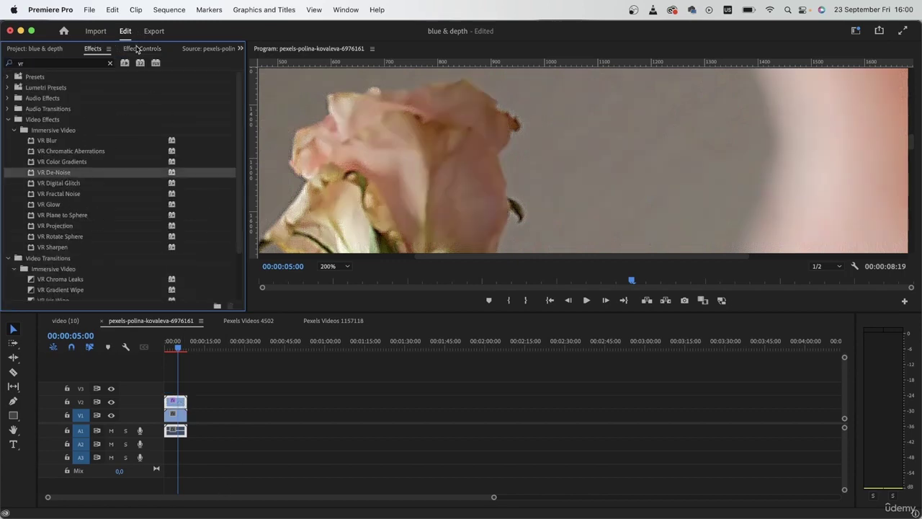
left_click(143, 48)
scroll(209, 263, "down", 5)
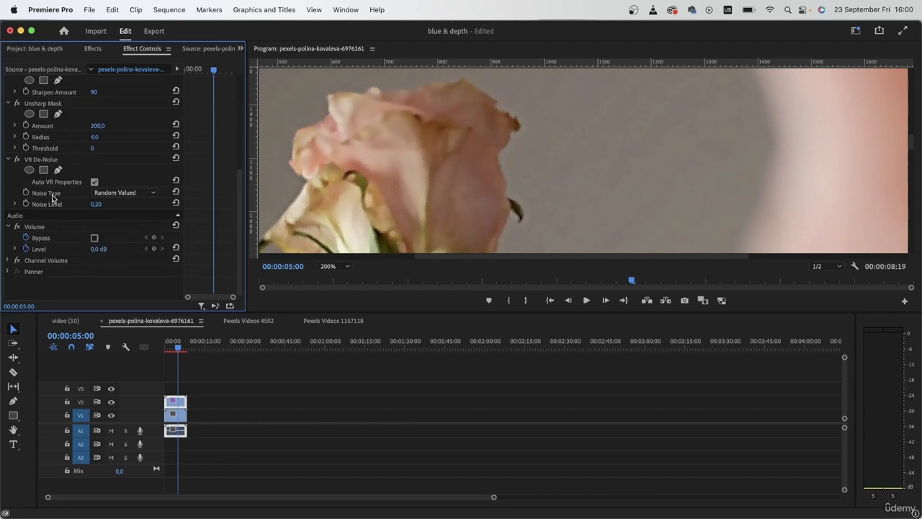
left_click(97, 204)
type("0,04")
key("Return")
left_click_drag(90, 204, 92, 204)
left_click(97, 205)
type("0,10")
key("Return")
- Compare the denoise effect off and on, and hide the top copy, at Fit and 200% zoom
left_click(17, 159)
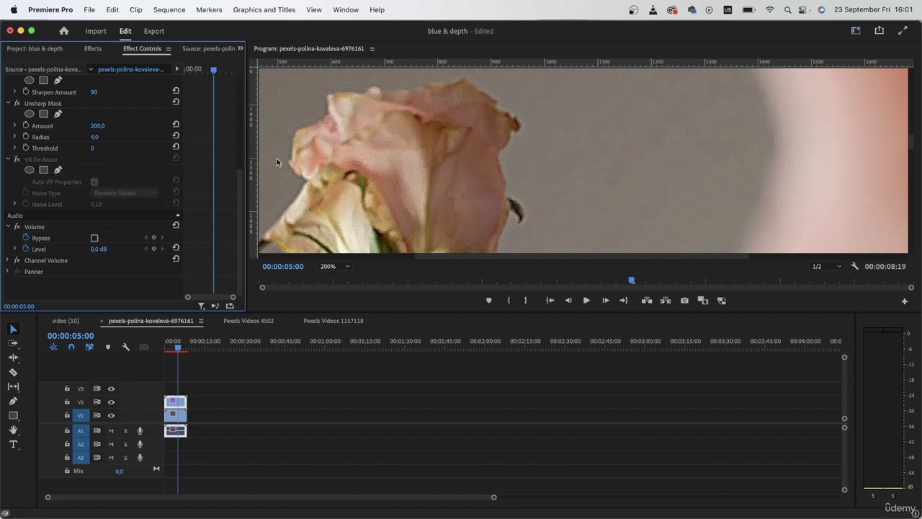
left_click(17, 159)
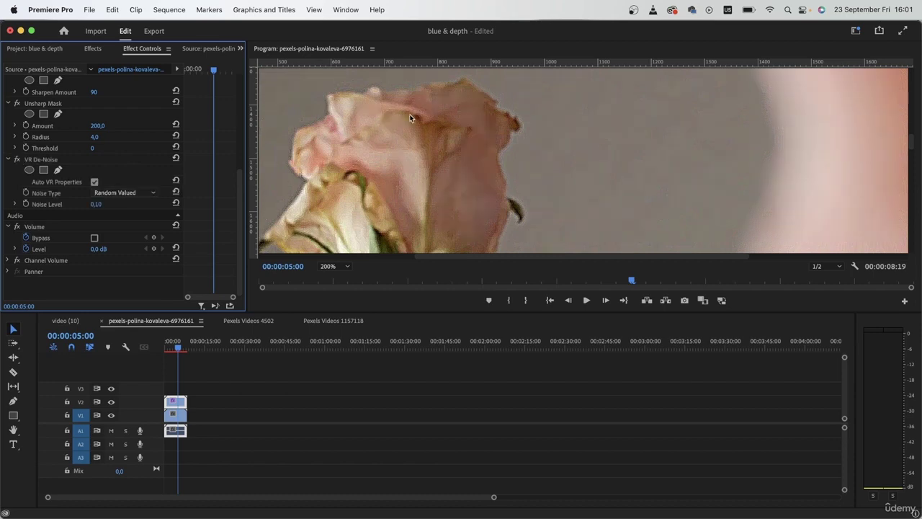
left_click(330, 266)
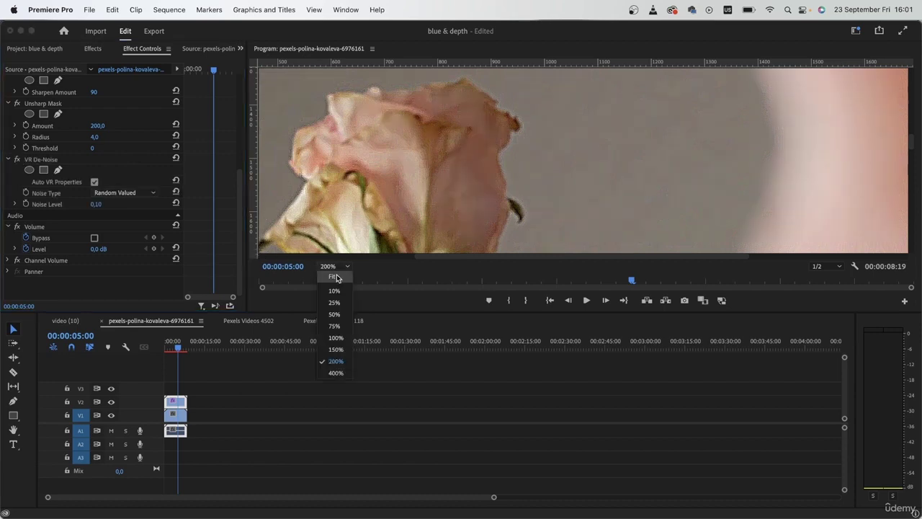
left_click(334, 276)
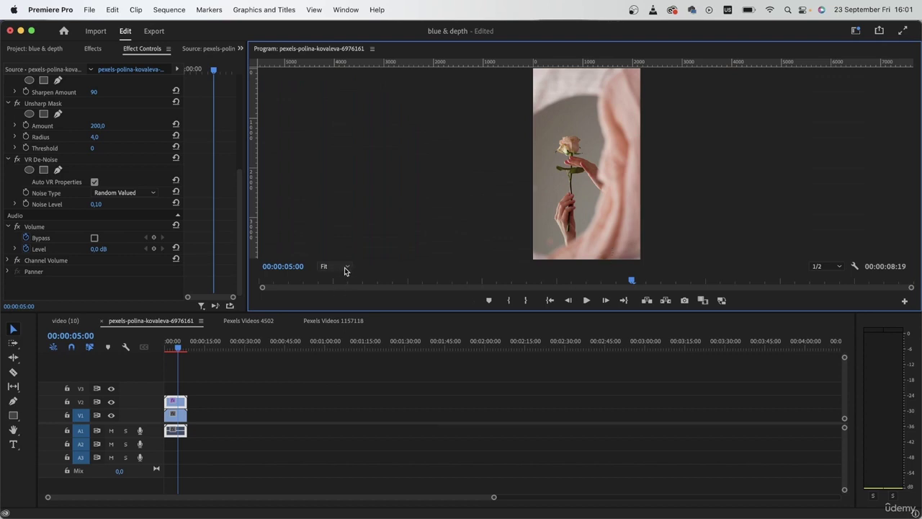
left_click(336, 266)
left_click(339, 359)
left_click(112, 402)
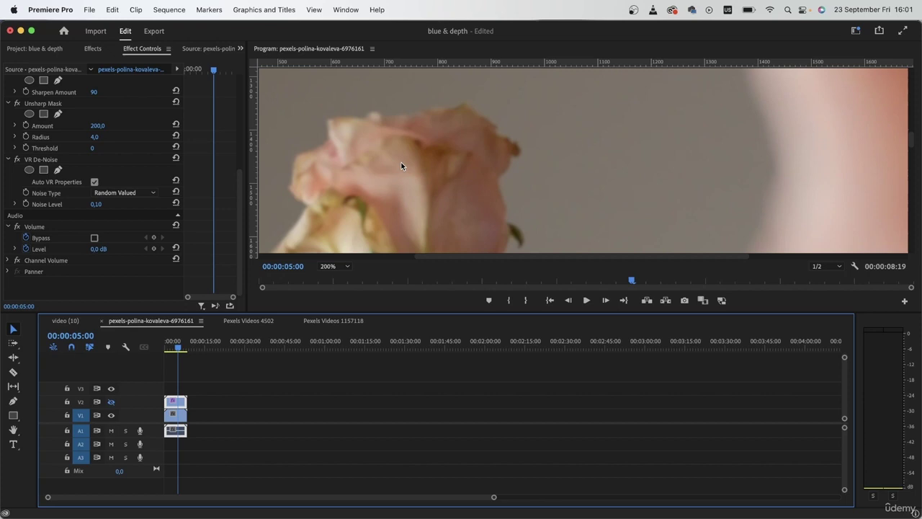
left_click(110, 403)
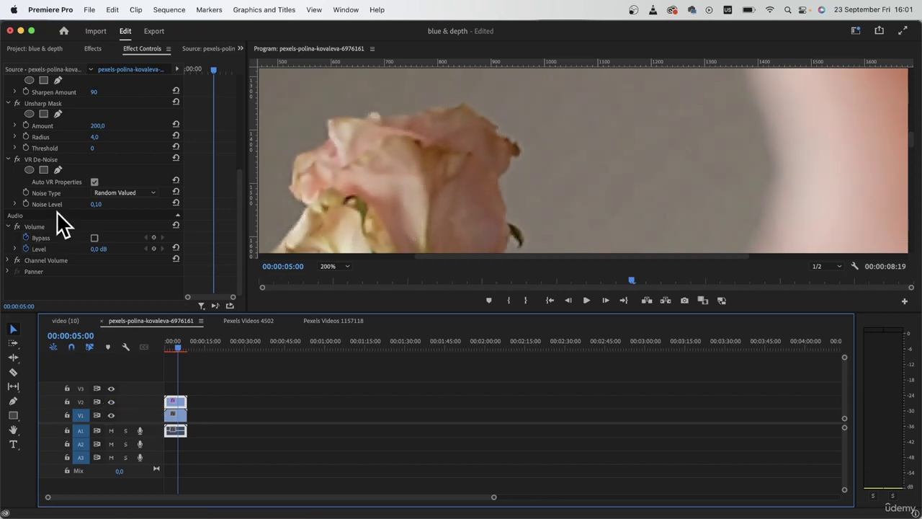
- Set the VR De-Noise Noise Level to 0,15, fit the monitor to the frame, and deselect
left_click(95, 205)
type("0,1")
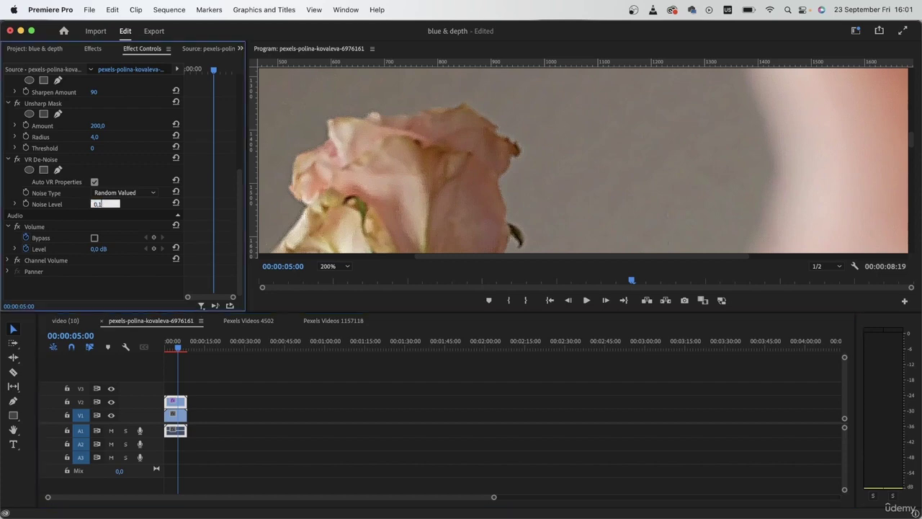
type("05")
key("Return")
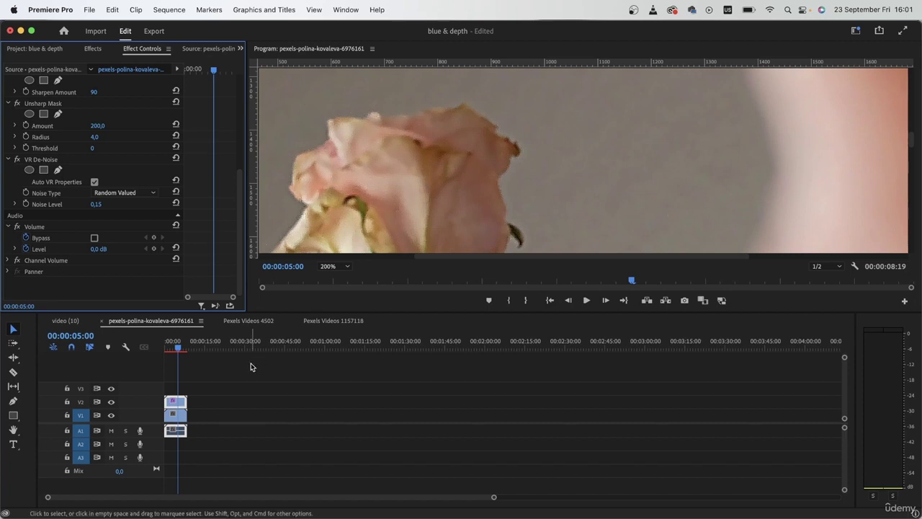
left_click(330, 266)
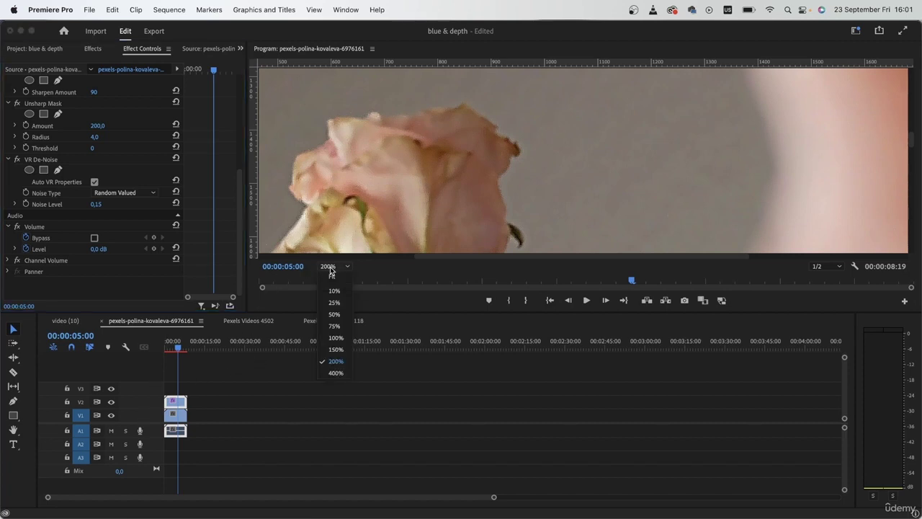
left_click(334, 276)
left_click(287, 402)
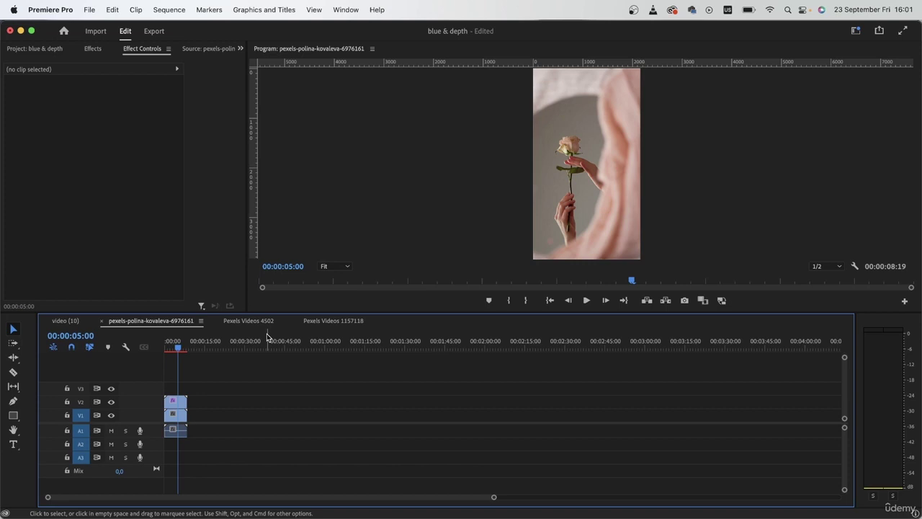
- Switch the Timeline to the Pexels Videos 4502 sequence with the mountain-valley clip
left_click(243, 323)
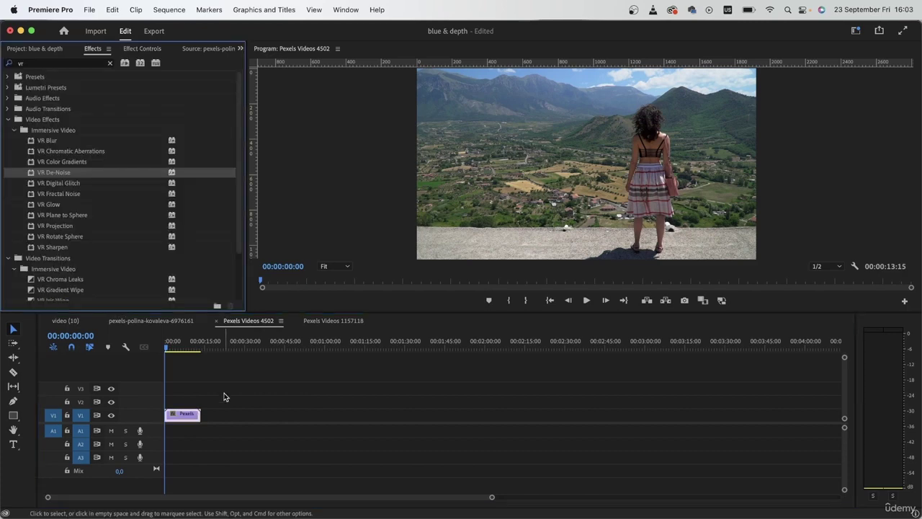
- Stack a copy of the landscape clip on V2 and apply Fast Blur to it
left_click_drag(223, 396, 186, 400)
left_click(186, 344)
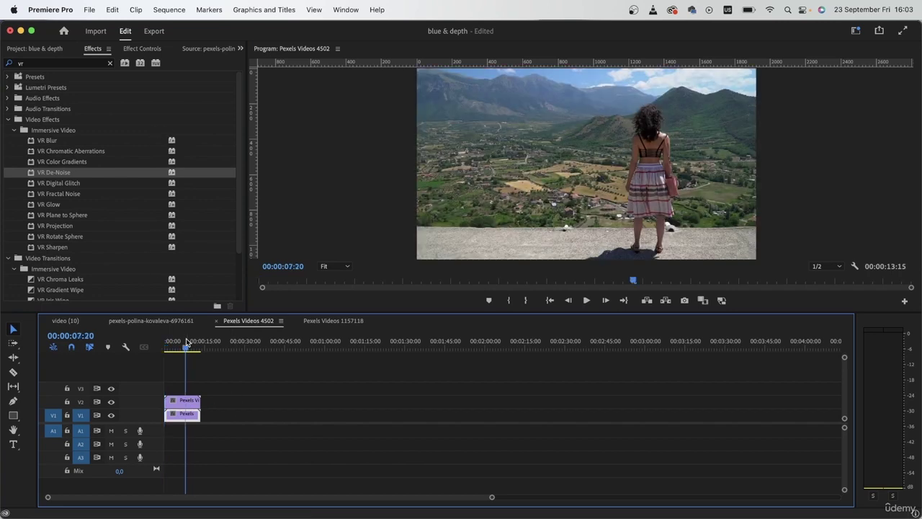
left_click(184, 401)
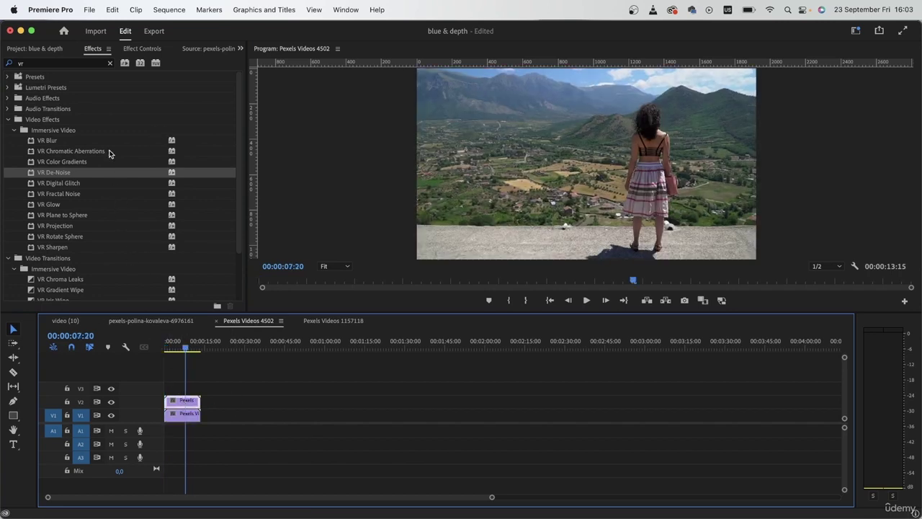
left_click(109, 63)
type("blur")
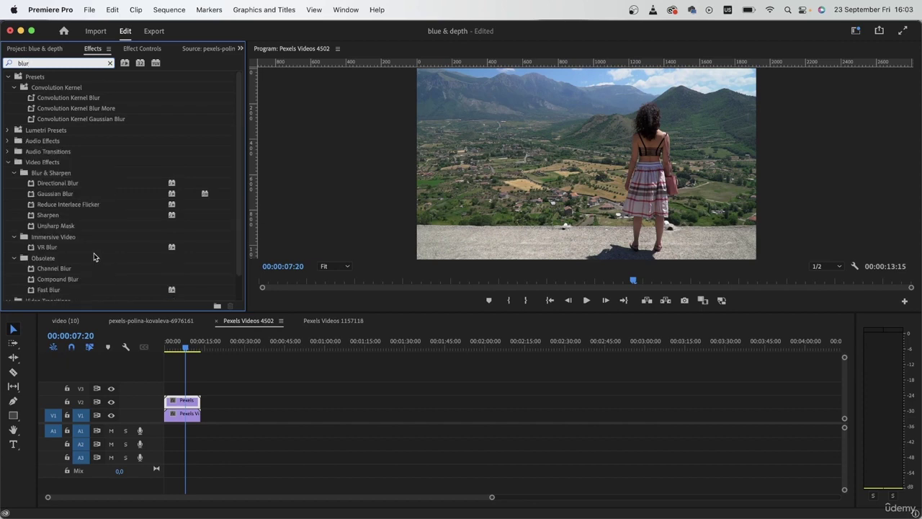
scroll(108, 266, "down", 2)
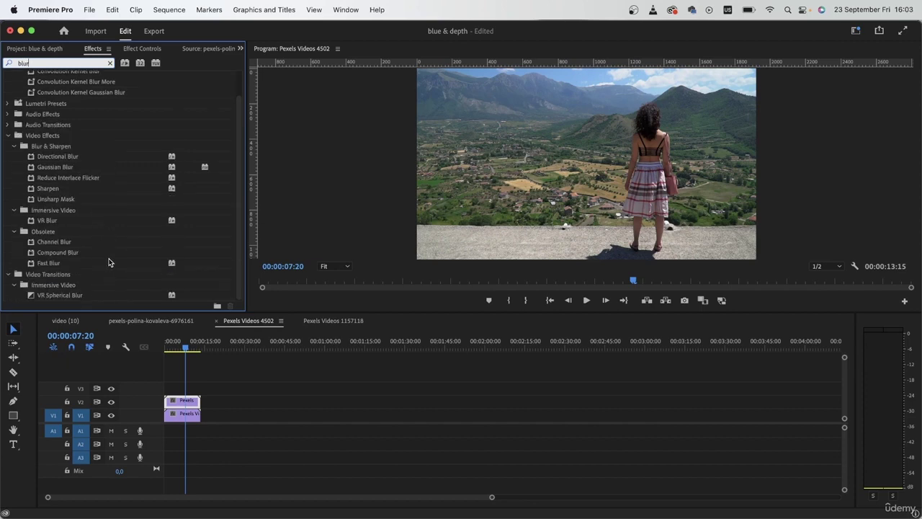
left_click(52, 263)
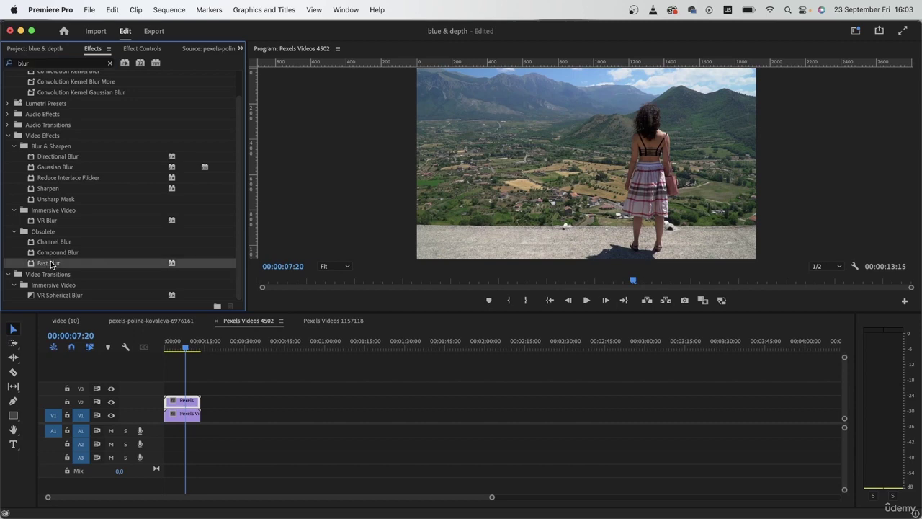
left_click_drag(246, 350, 184, 399)
- Set the Fast Blur Blurriness on the V2 copy to 15
key("shift+5")
scroll(163, 247, "down", 1)
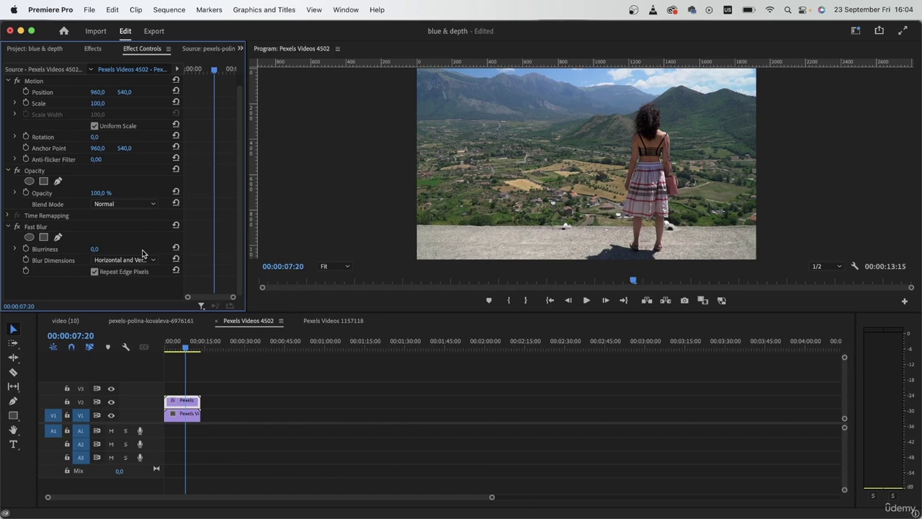
left_click_drag(94, 248, 104, 249)
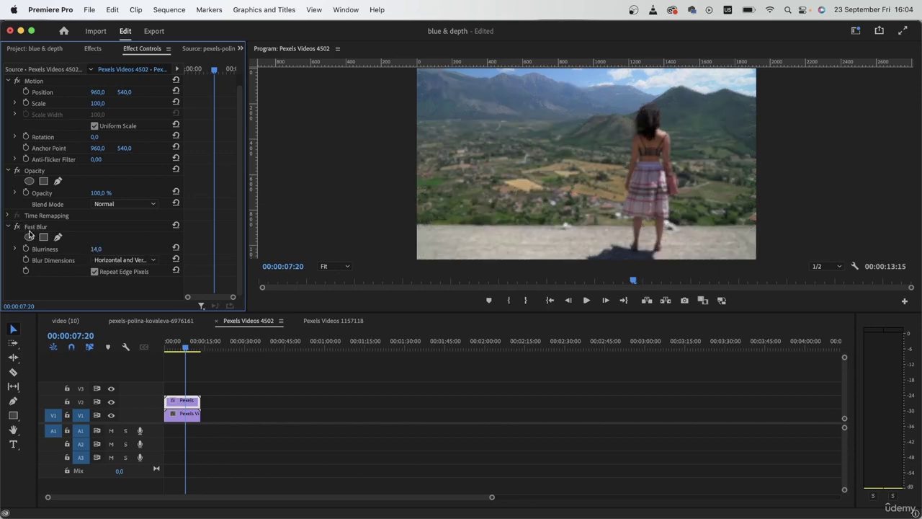
left_click(105, 248)
type("15")
key("Return")
- Add a four-point polygon mask to Fast Blur and stretch it over the top of the frame
left_click(44, 237)
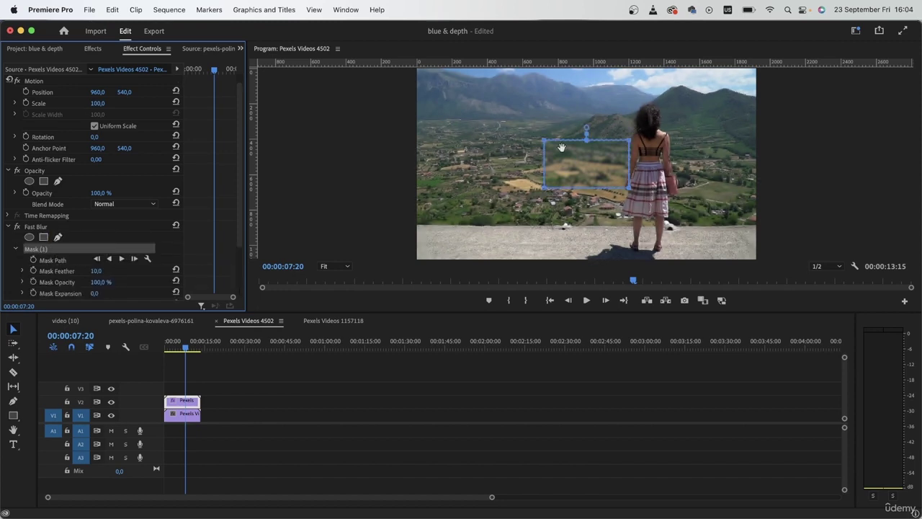
left_click_drag(544, 140, 413, 70)
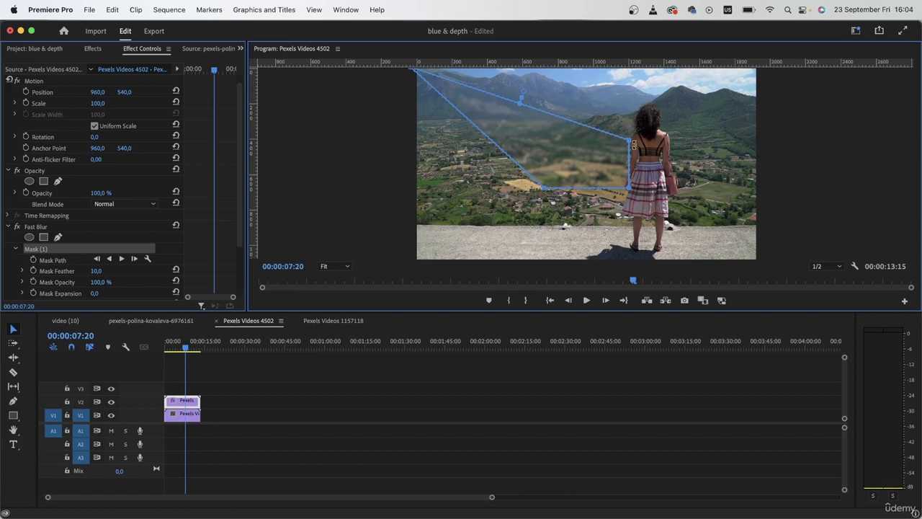
left_click_drag(629, 141, 767, 67)
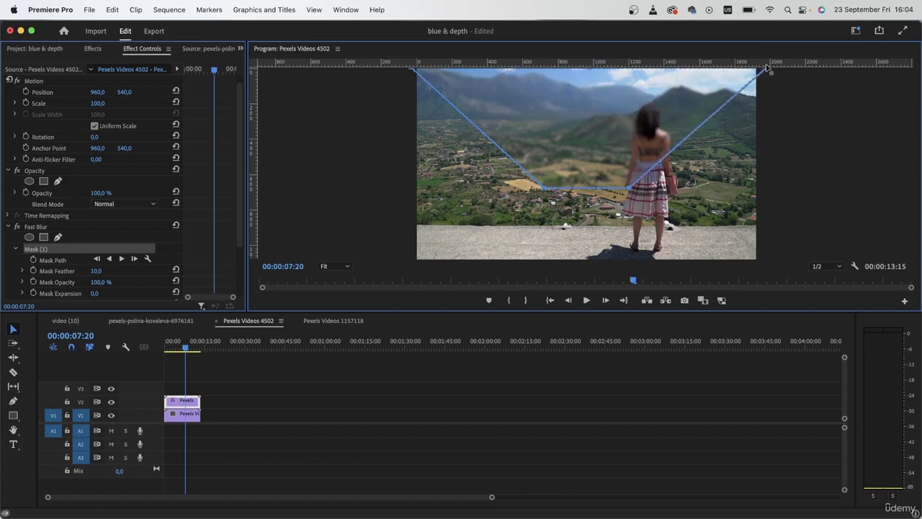
left_click_drag(629, 189, 760, 170)
left_click_drag(542, 188, 403, 170)
left_click_drag(762, 172, 775, 170)
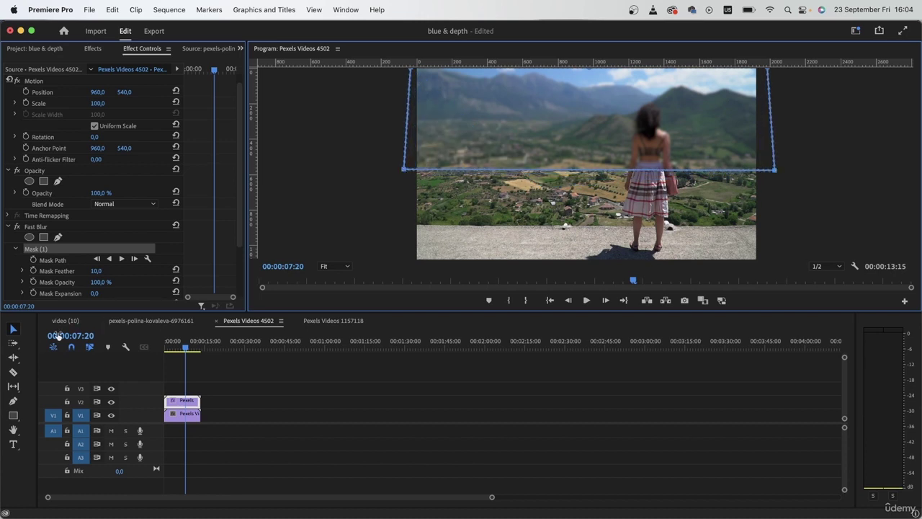
- Feather the mask to 277, enlarge it beyond the frame edges, and fit the preview
left_click(23, 271)
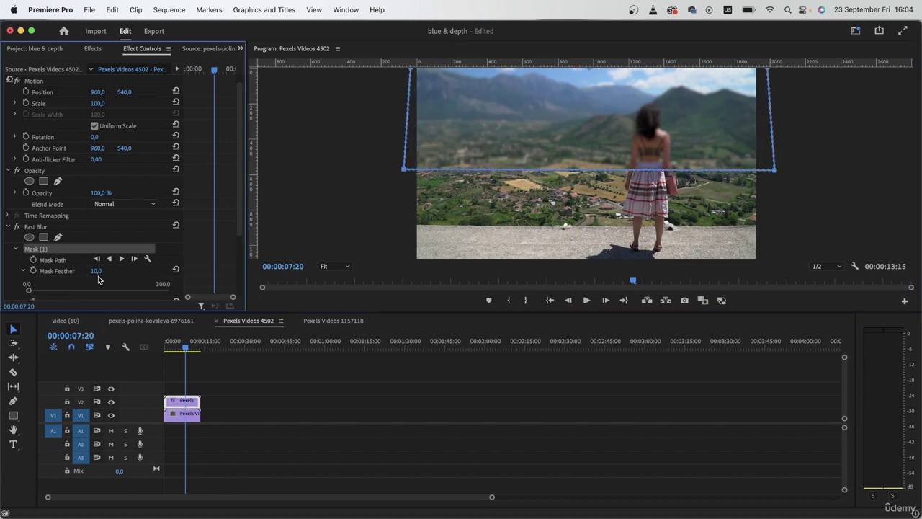
left_click_drag(96, 270, 437, 218)
key("minus")
key("minus")
key("minus")
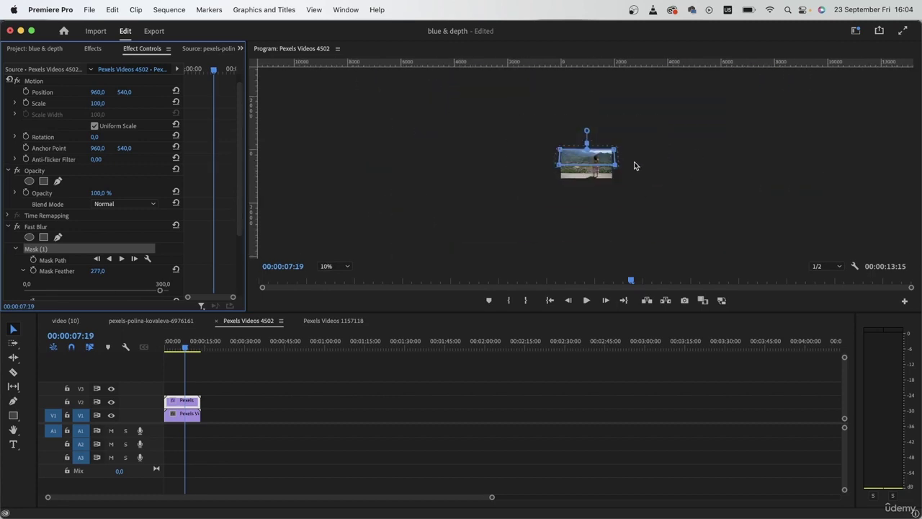
left_click(587, 148)
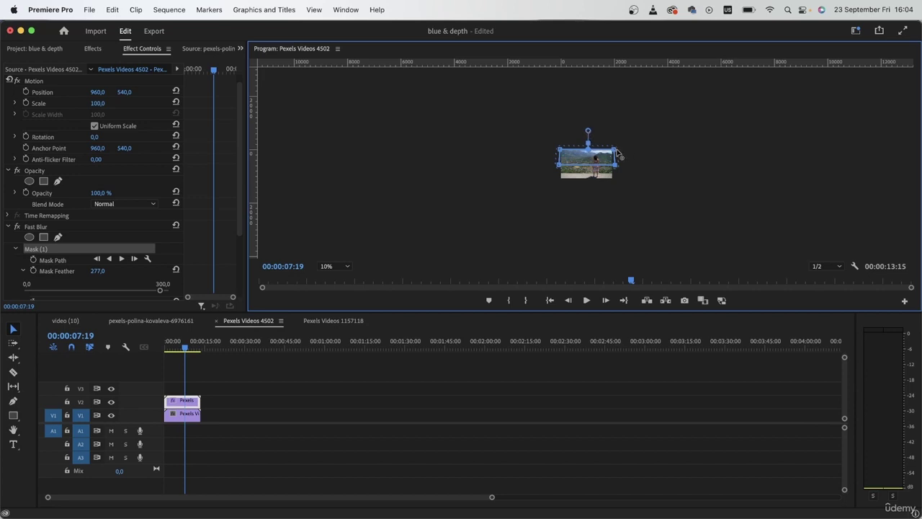
left_click_drag(618, 154, 610, 154)
left_click(339, 266)
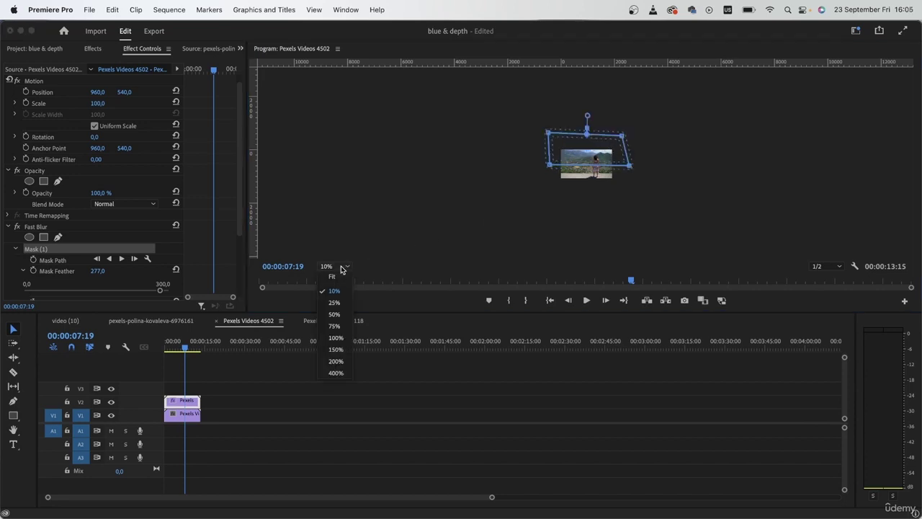
left_click(336, 283)
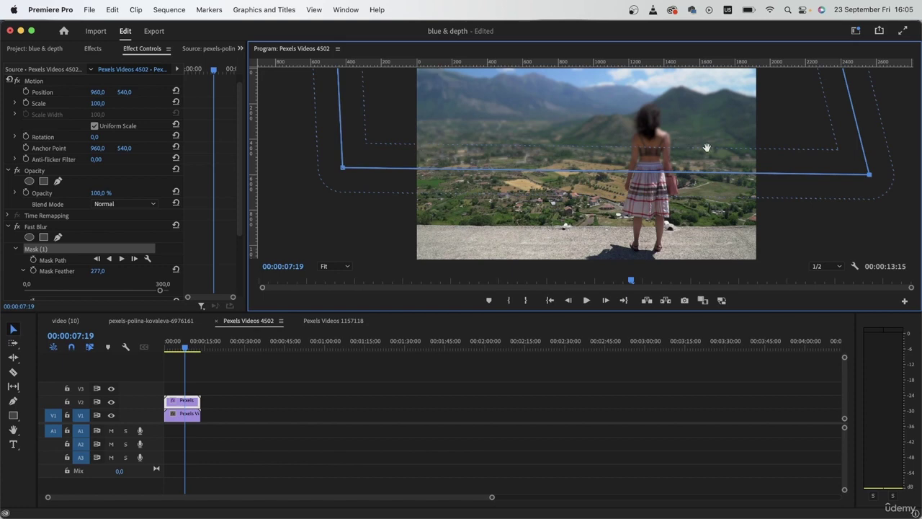
left_click(393, 400)
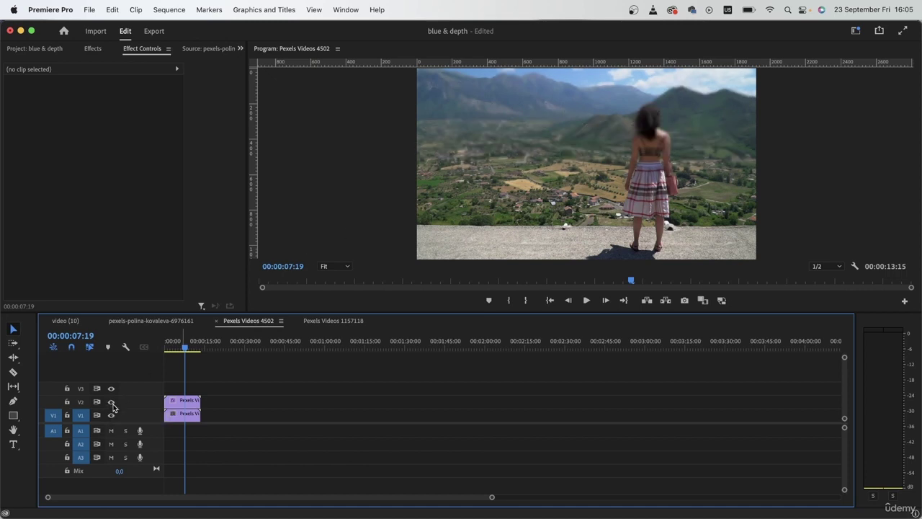
- Delete the old Fast Blur mask on the V2 landscape copy and start a new freehand mask
left_click(186, 406)
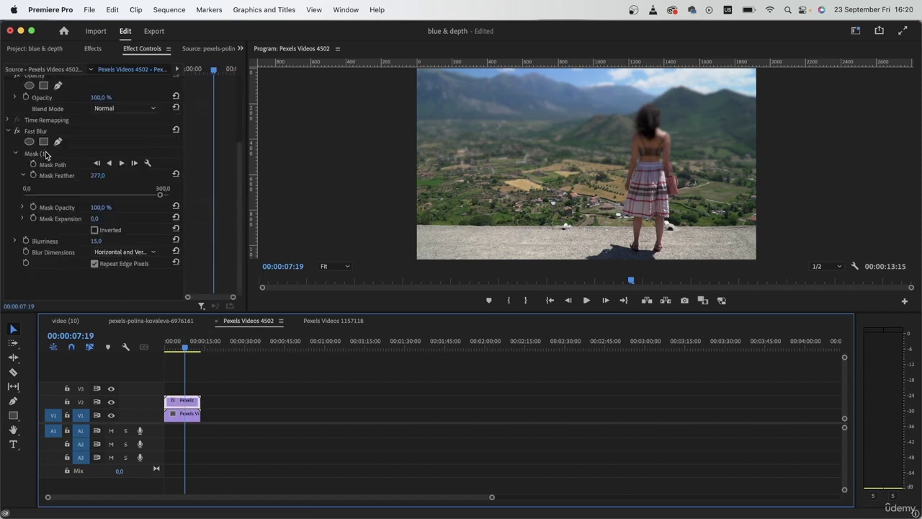
left_click(45, 153)
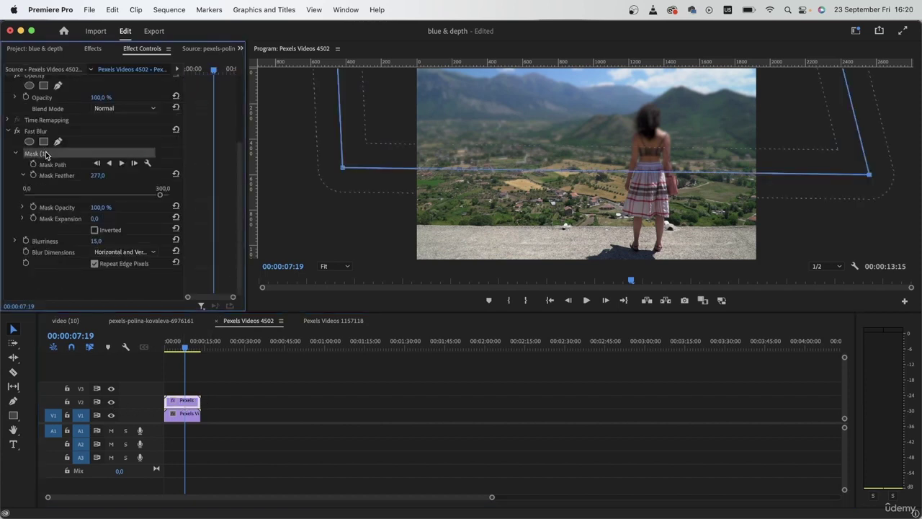
key("Delete")
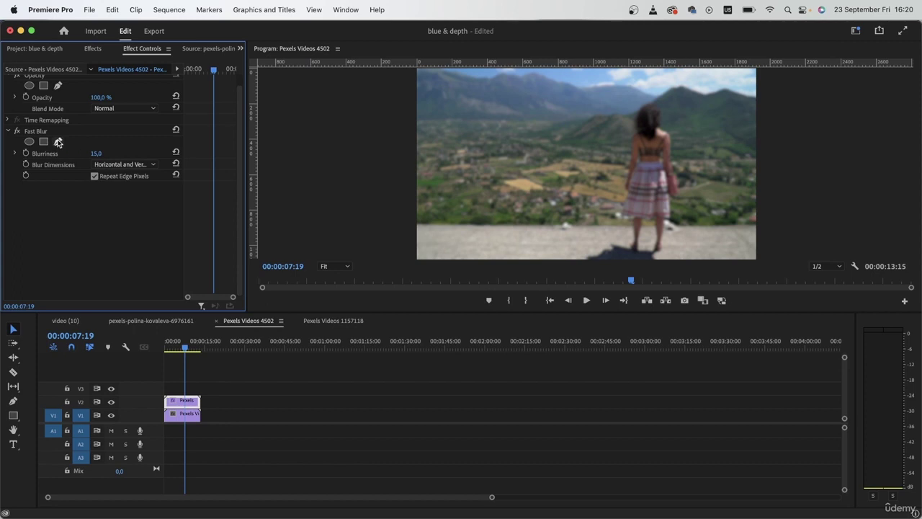
left_click(57, 142)
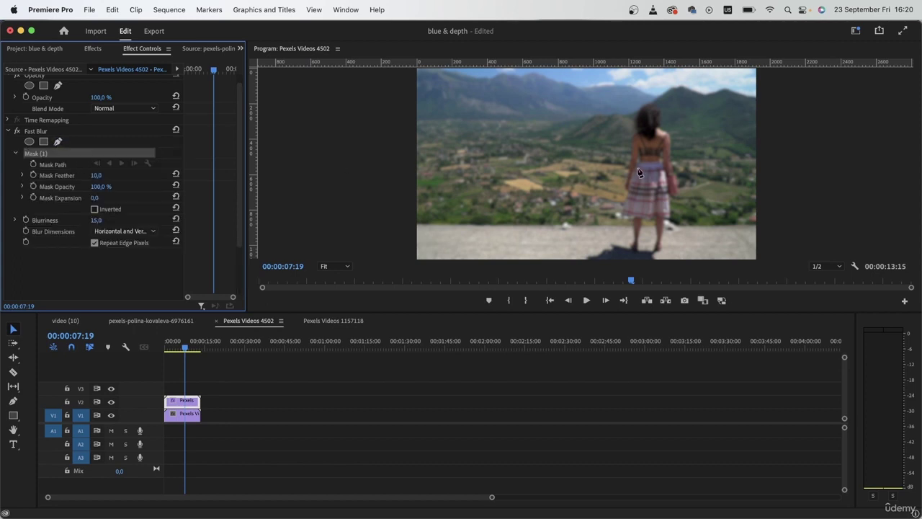
left_click(58, 142)
key("Delete")
- Trace mask points from the left edge around the woman's head to the right side
left_click(414, 142)
left_click(628, 144)
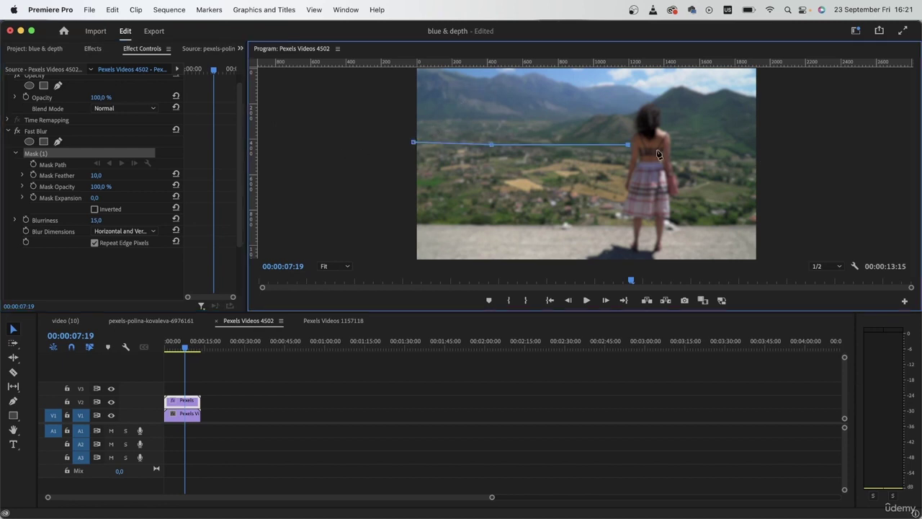
left_click(628, 123)
left_click(661, 100)
left_click(669, 124)
left_click(678, 141)
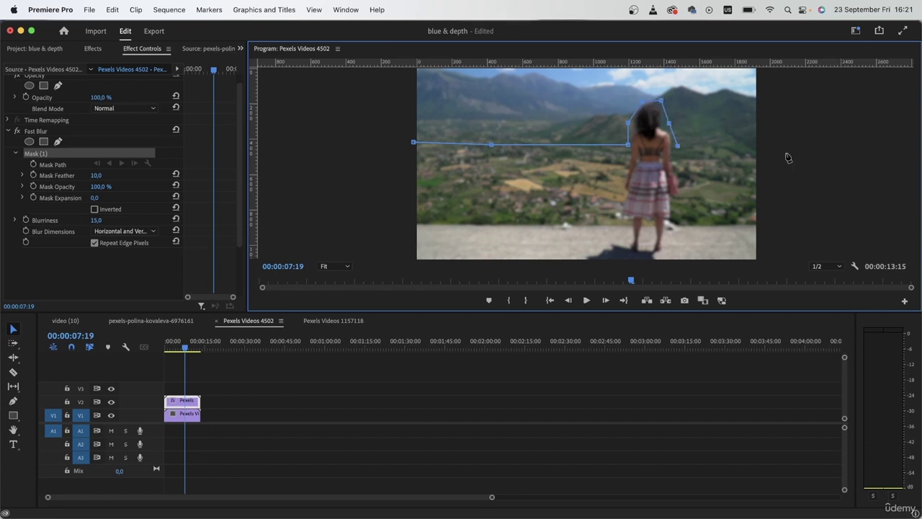
left_click(775, 149)
key("shift+Right")
key("Right")
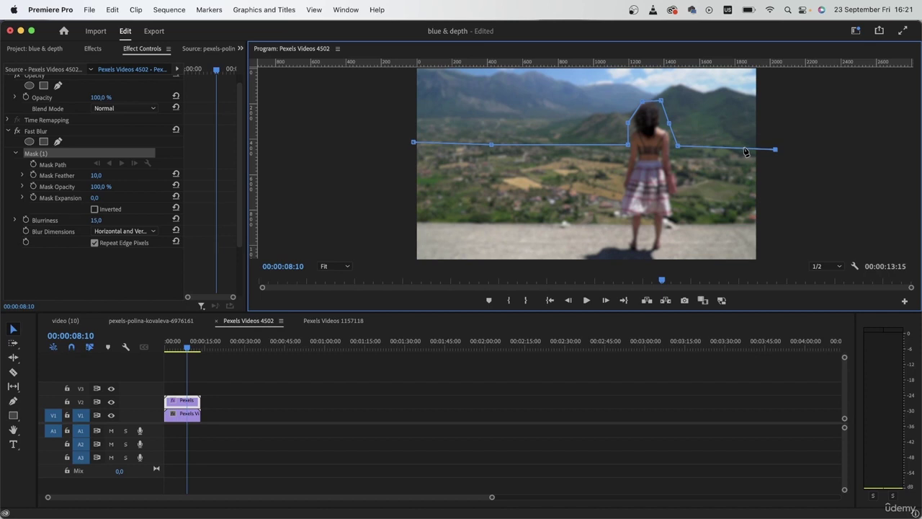
- Add mask points outside the frame above the image and close the mask path
key("minus")
key("minus")
key("minus")
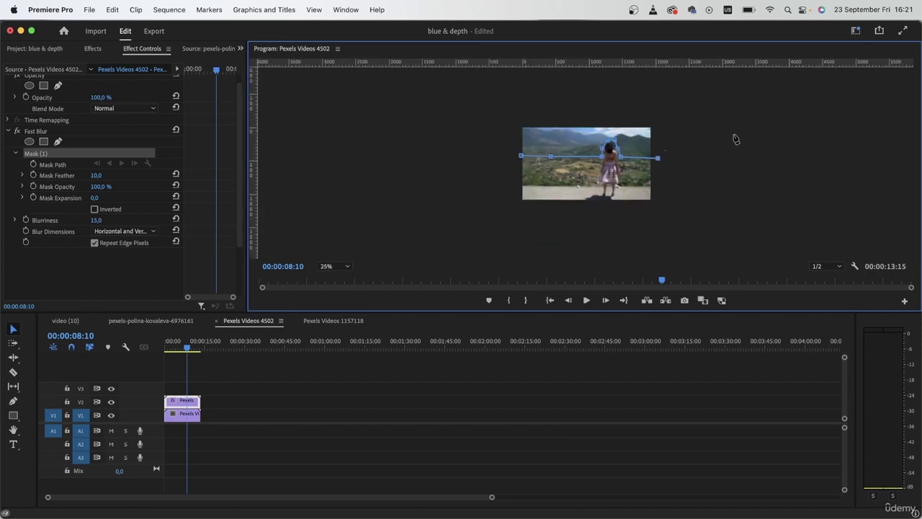
left_click(631, 165)
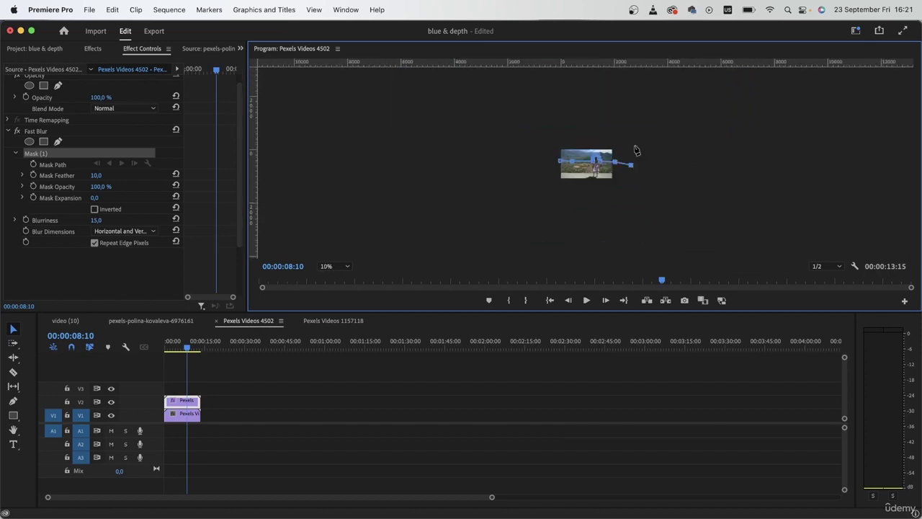
left_click(635, 120)
left_click(530, 124)
left_click(532, 162)
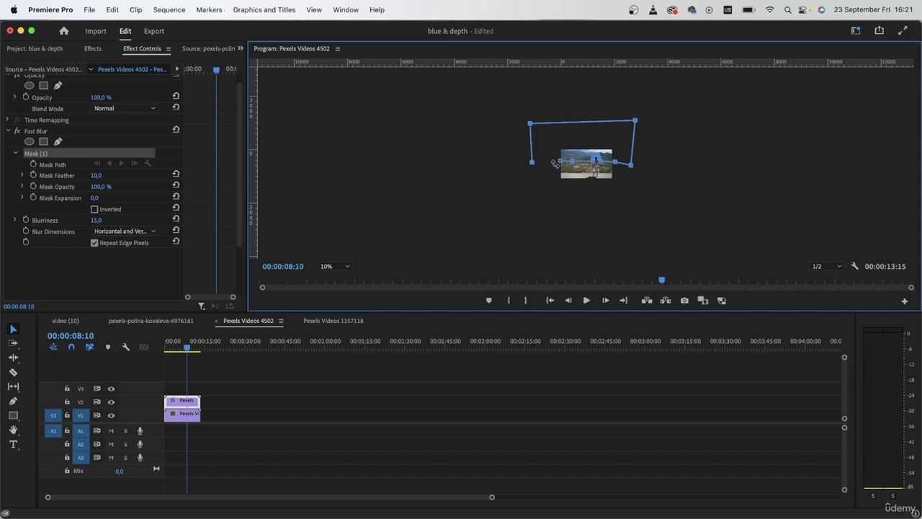
left_click(560, 159)
key("equal")
key("equal")
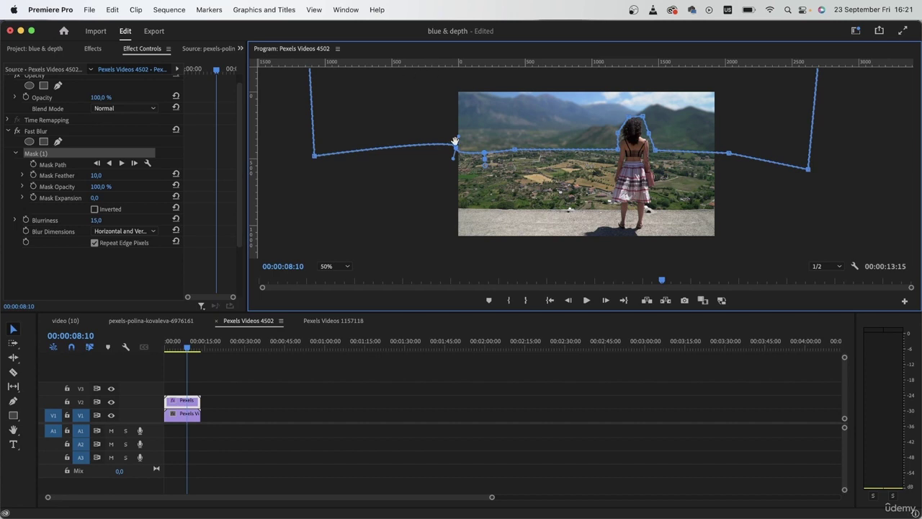
- Raise the mask feather toward 171.3 and lower the mask point at the head's top
left_click_drag(455, 148, 445, 145)
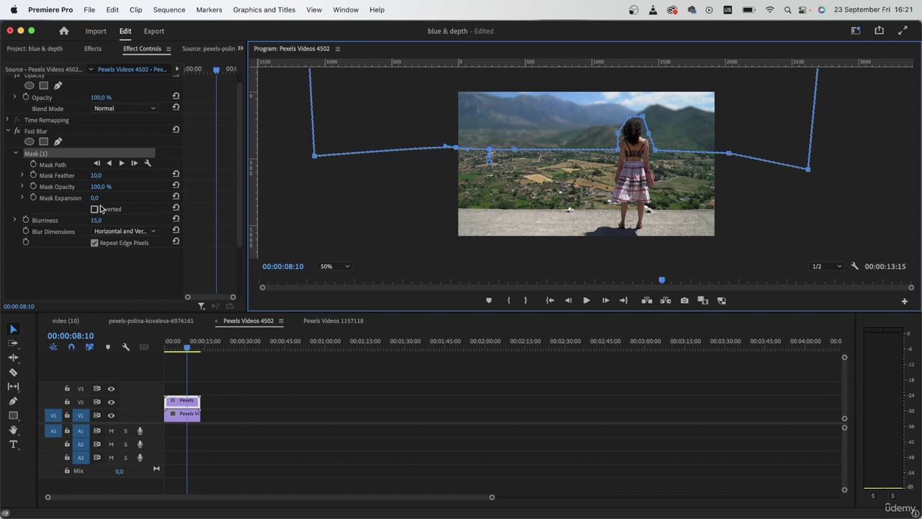
left_click_drag(96, 175, 141, 175)
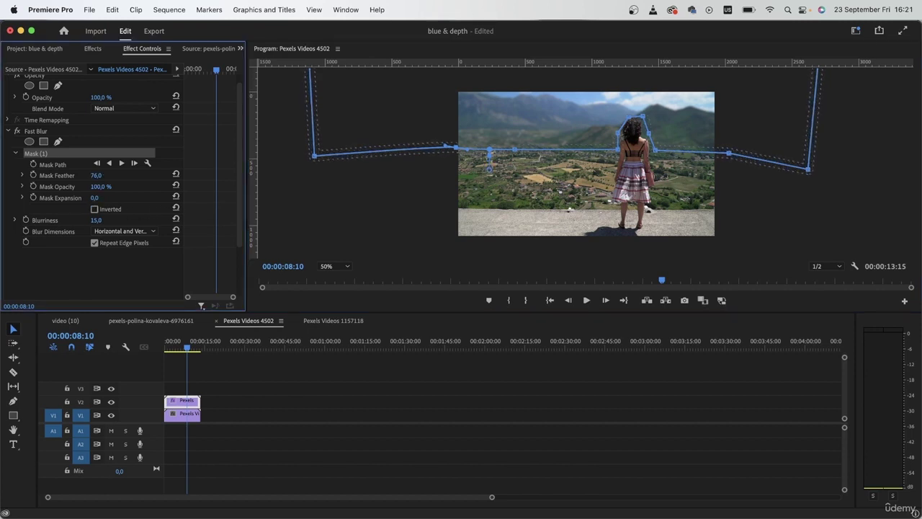
left_click(625, 120)
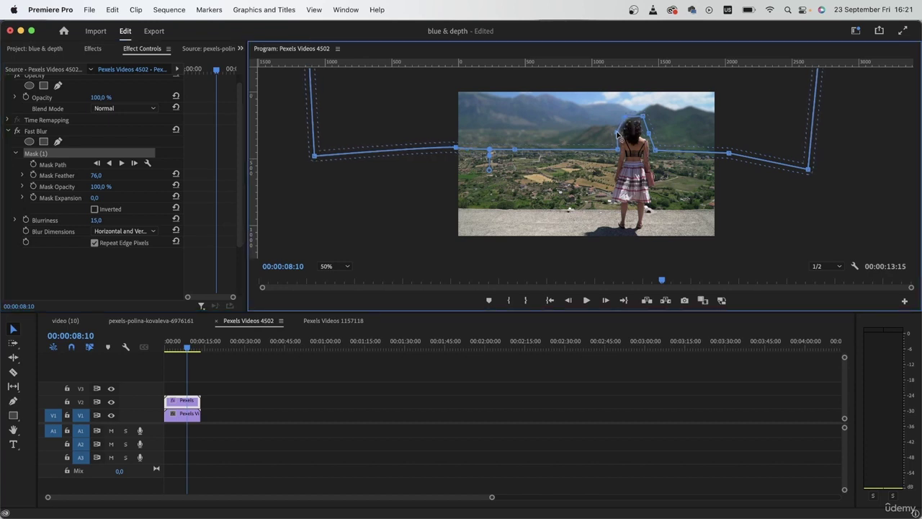
key("=")
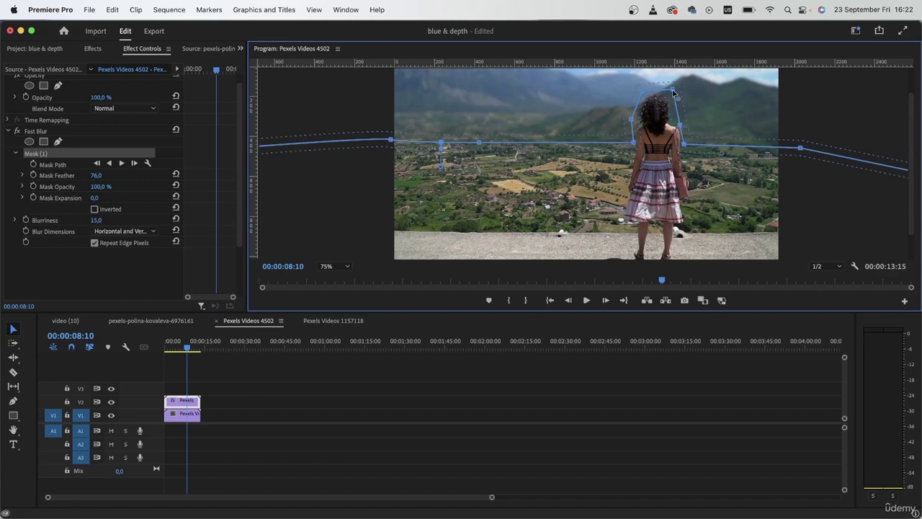
left_click_drag(672, 90, 633, 114)
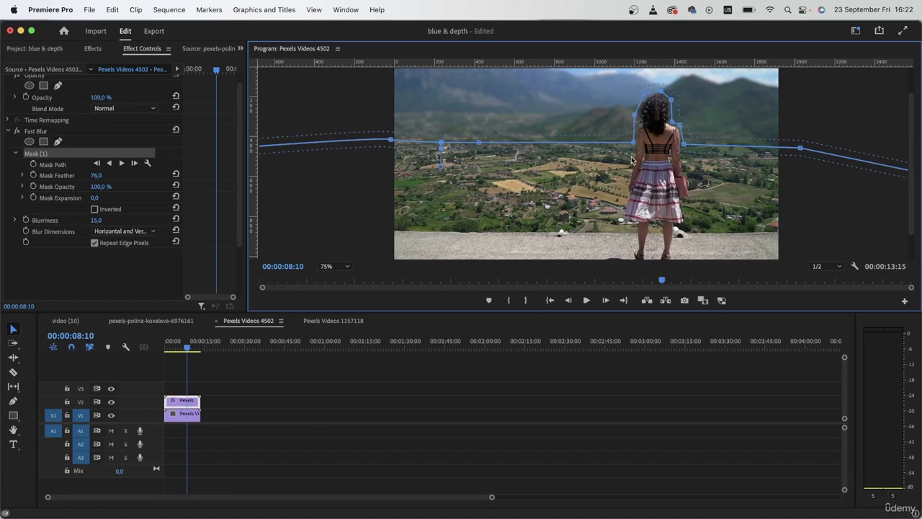
- Align the left and right mask points to a horizon guide, then move to 00:00:02:00
left_click_drag(627, 61, 621, 143)
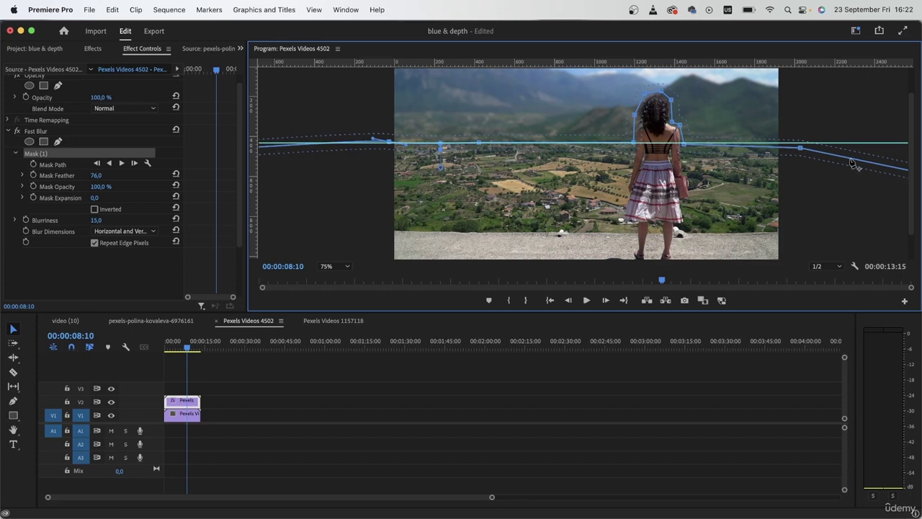
left_click_drag(800, 147, 800, 143)
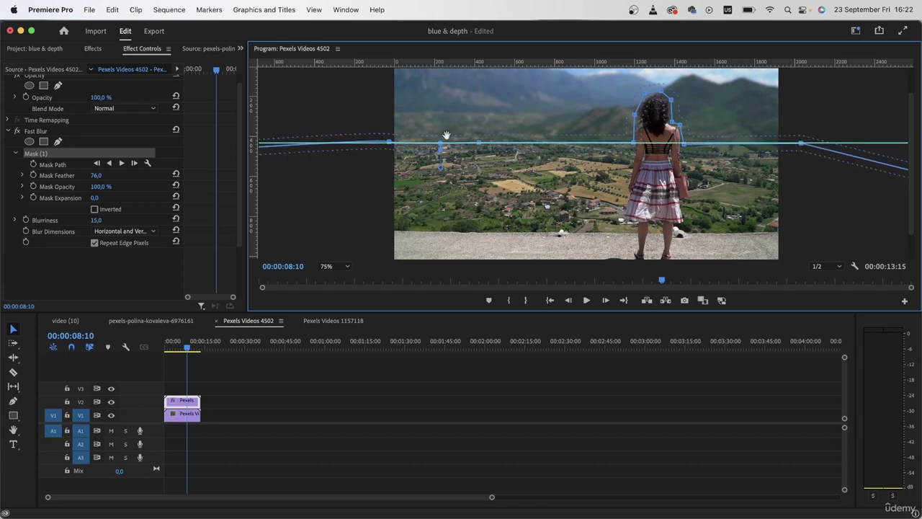
left_click_drag(389, 142, 388, 143)
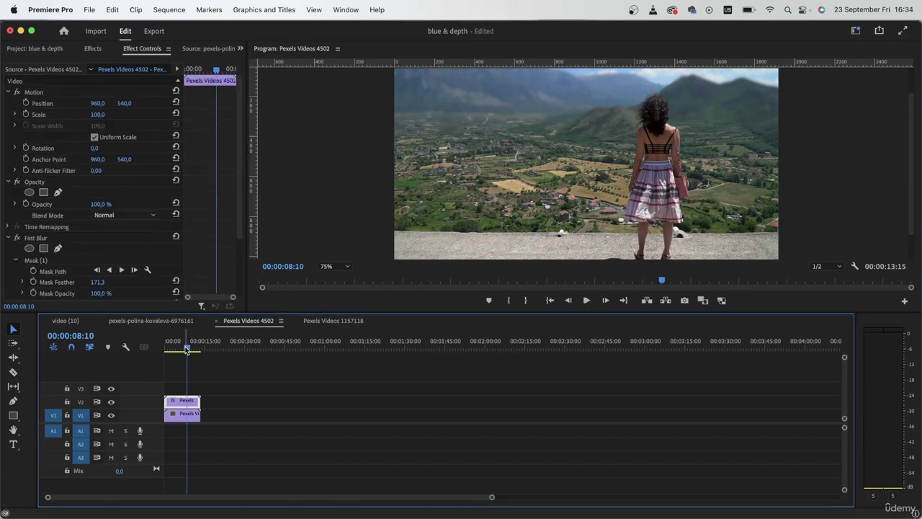
left_click_drag(185, 349, 170, 351)
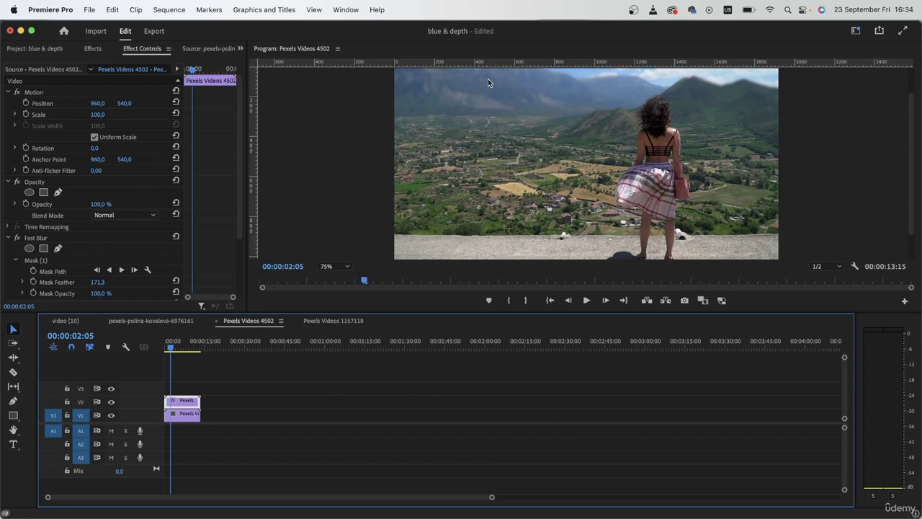
- Open the Pexels Videos 1157118 flower sequence and fit the preview to the frame
left_click(334, 321)
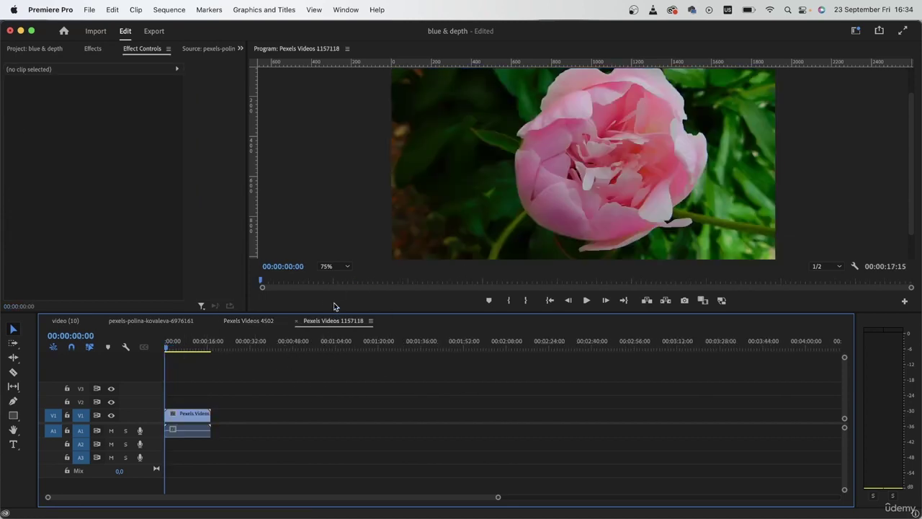
left_click(340, 267)
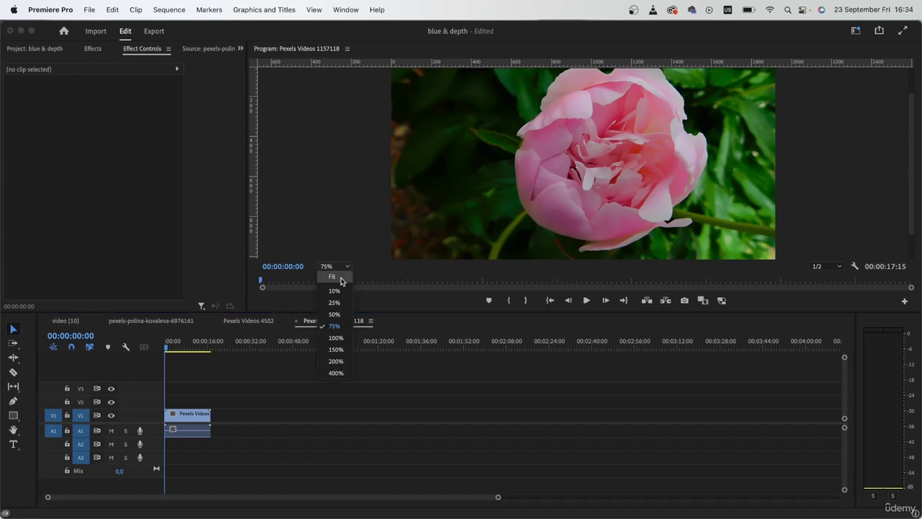
left_click(333, 277)
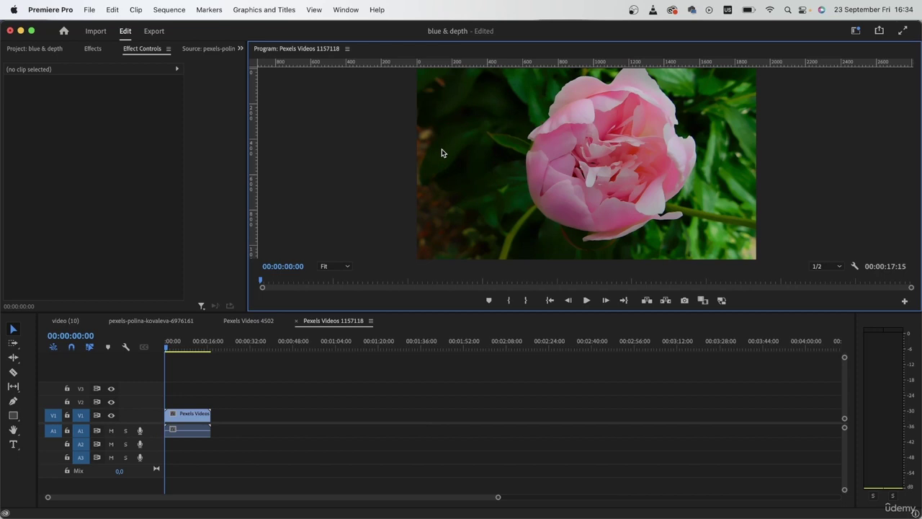
- Duplicate the peony clip onto V2 and give the copy Fast Blur at Blurriness 10
left_click_drag(187, 413, 187, 400)
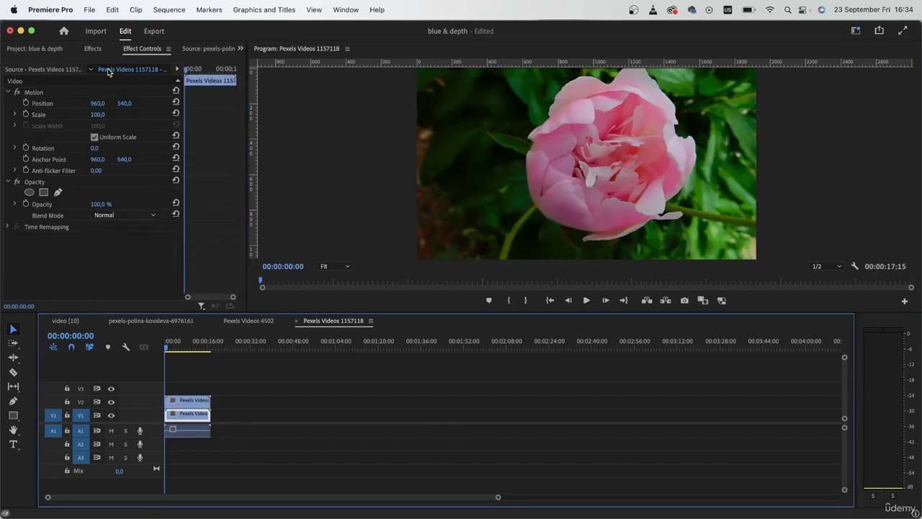
left_click(94, 48)
left_click_drag(44, 263, 189, 400)
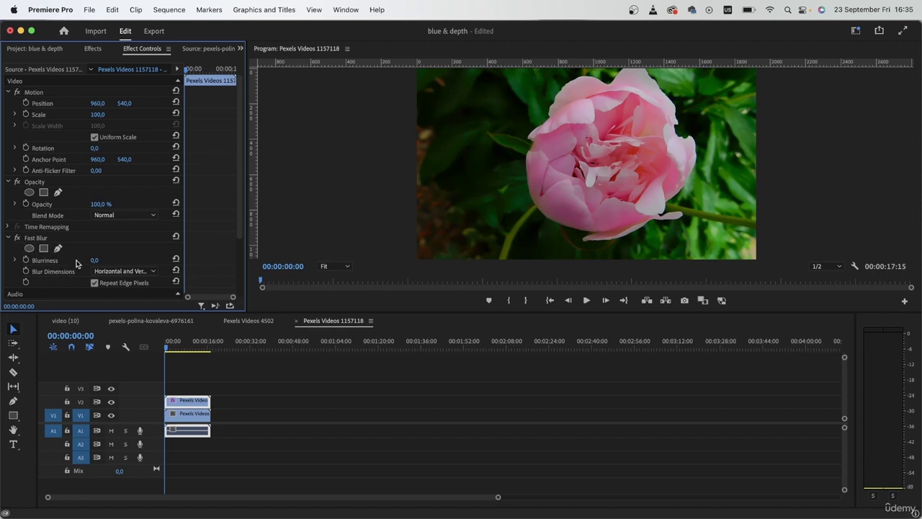
left_click(95, 260)
type("10")
key("Return")
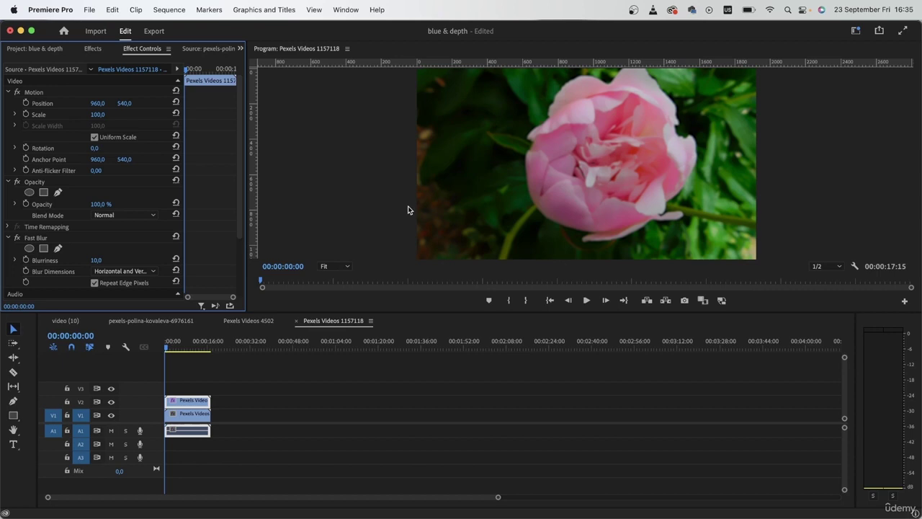
left_click(246, 322)
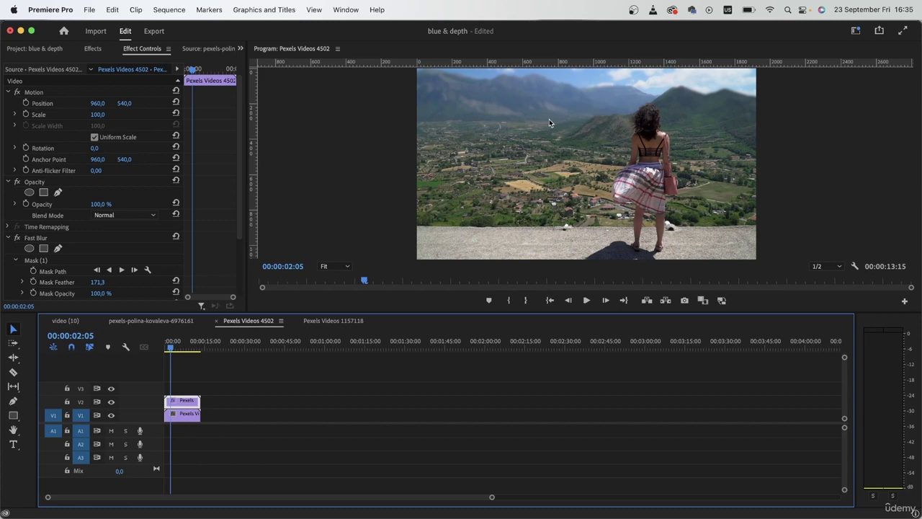
scroll(97, 223, "down", 4)
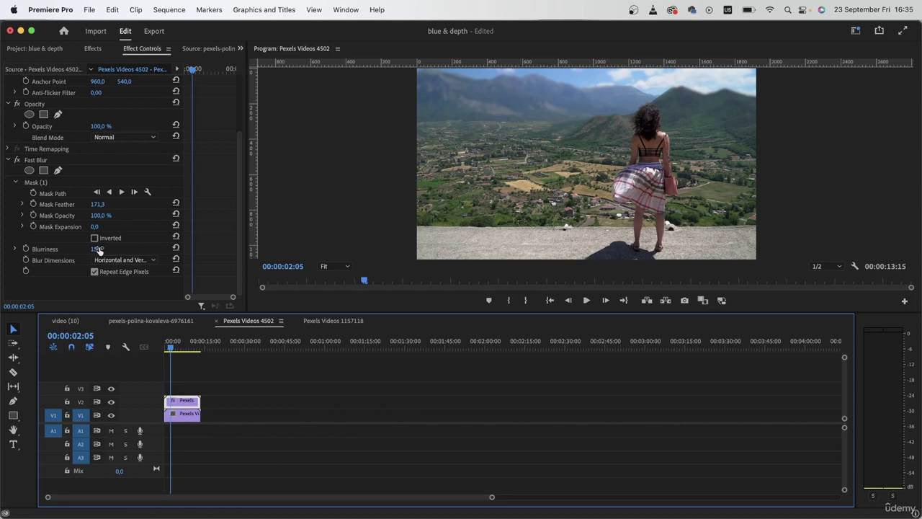
left_click(338, 321)
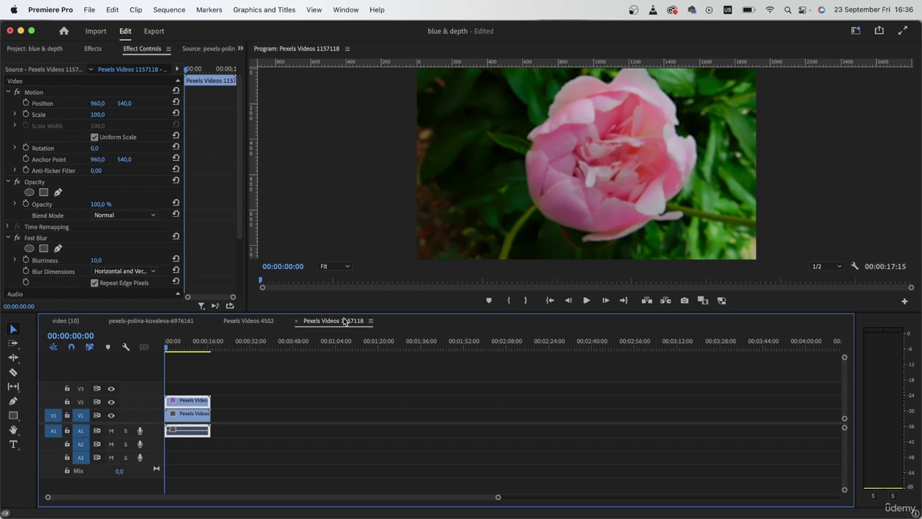
left_click_drag(96, 259, 145, 260)
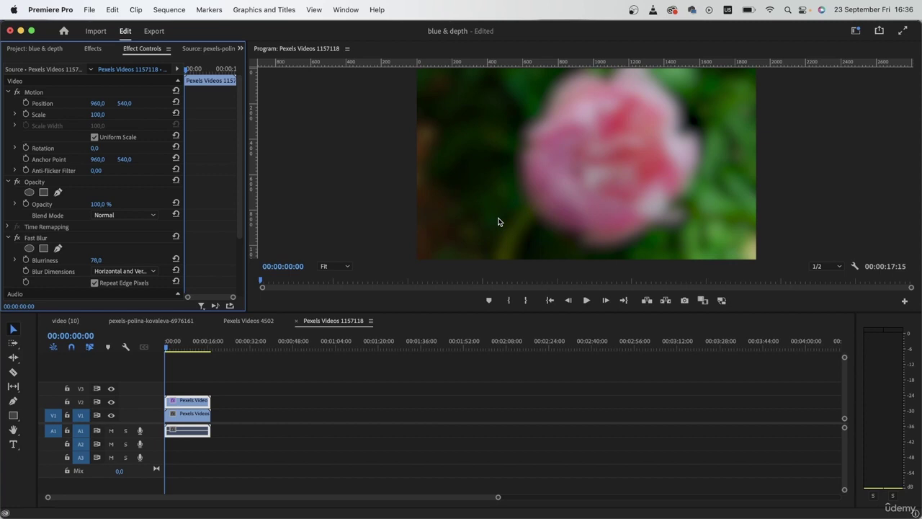
left_click(96, 260)
type("10")
key("Return")
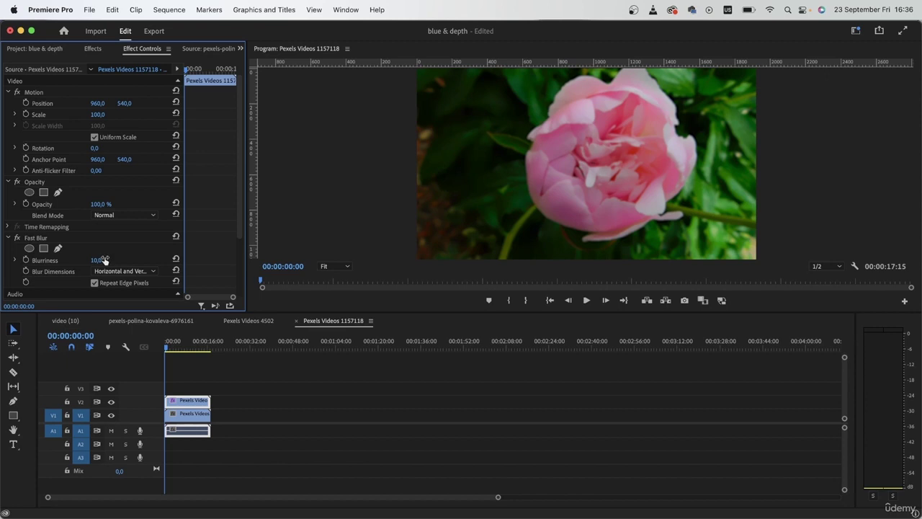
left_click(16, 238)
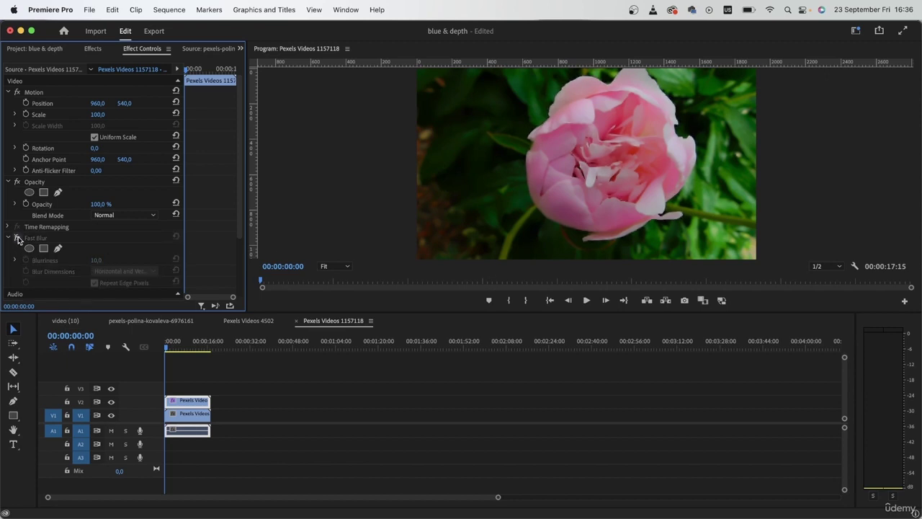
left_click(17, 237)
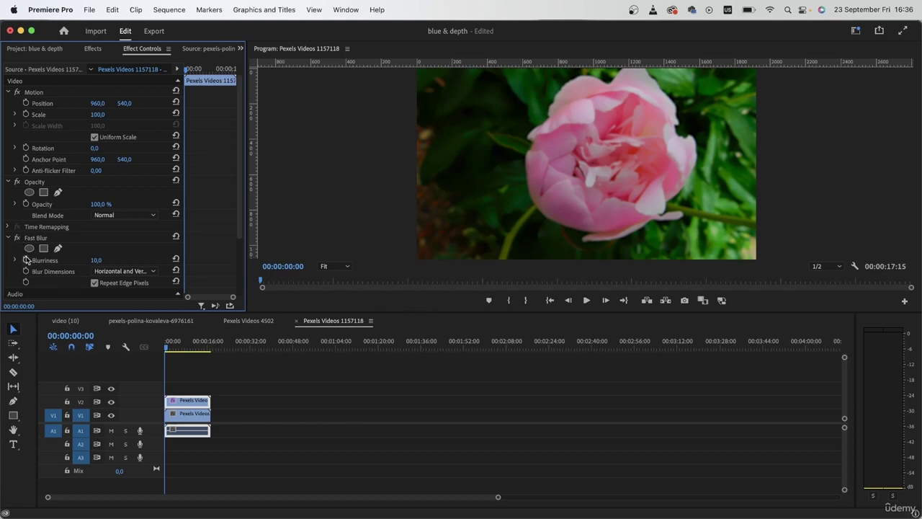
- Add an elliptical Fast Blur mask and shape it around the peony
left_click(29, 248)
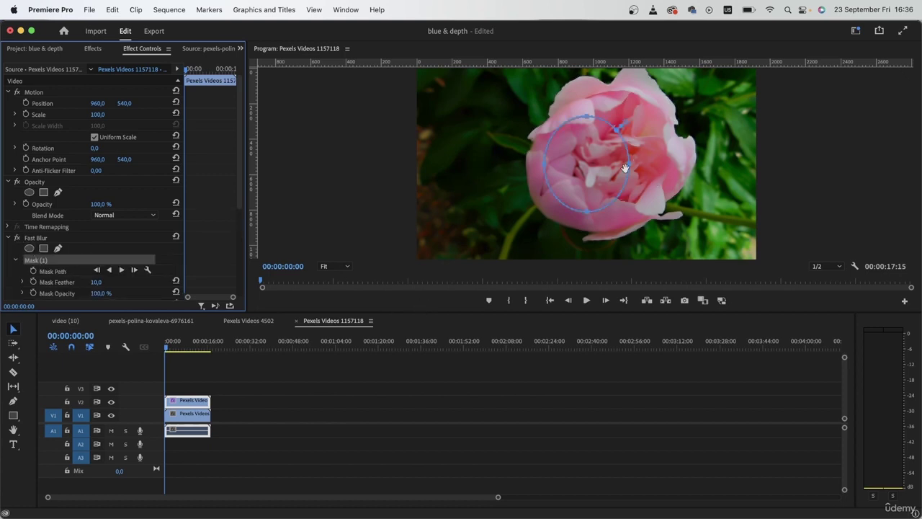
left_click_drag(632, 164, 697, 164)
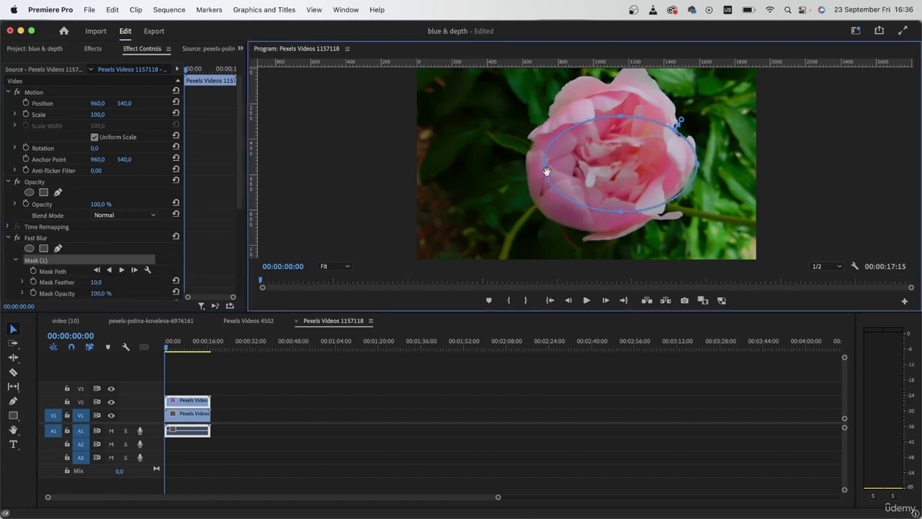
left_click_drag(546, 171, 521, 169)
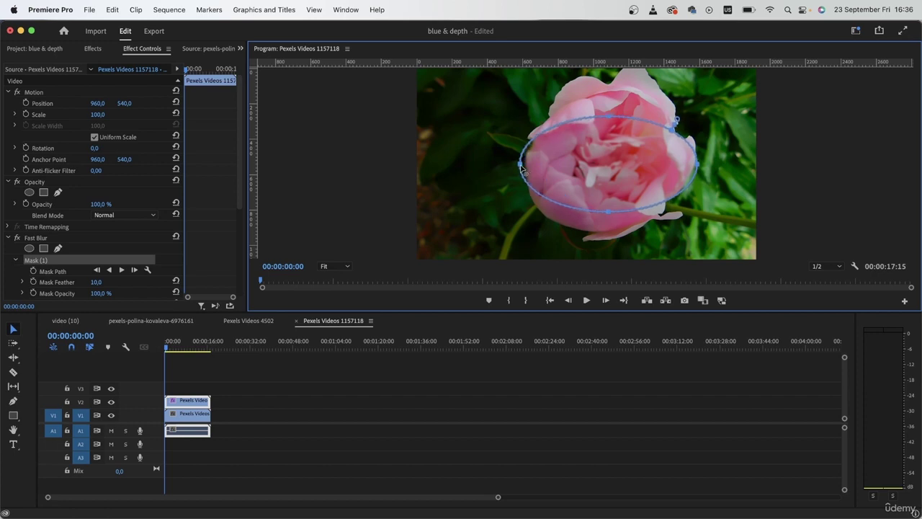
left_click_drag(610, 212, 609, 249)
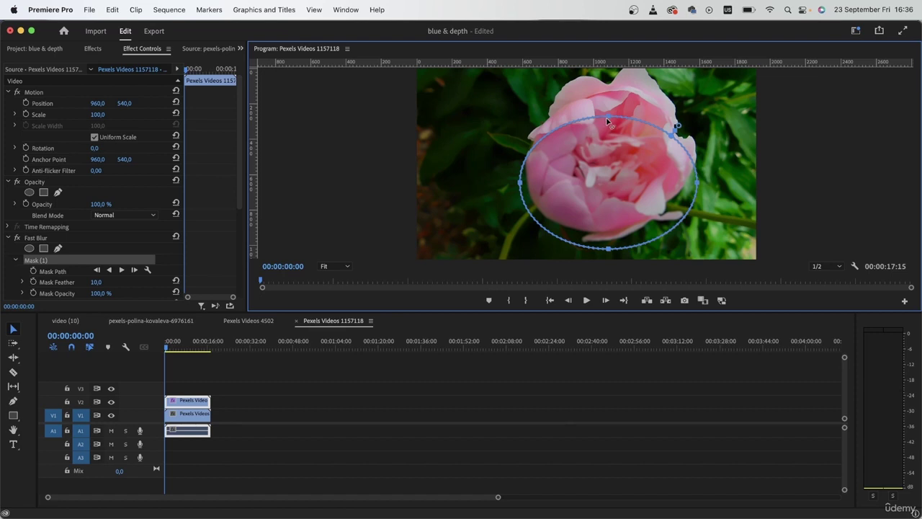
left_click_drag(610, 116, 612, 72)
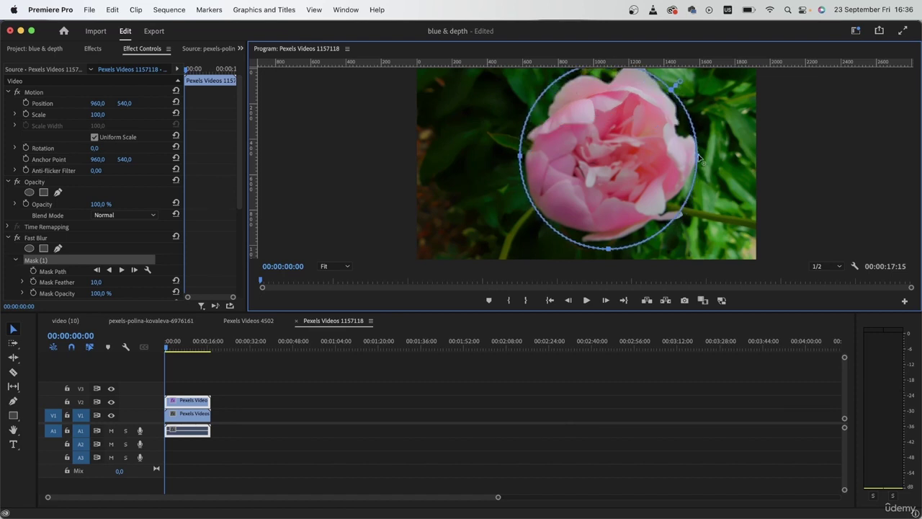
left_click_drag(698, 158, 703, 156)
left_click_drag(524, 152, 514, 157)
- Invert the mask, raise its feather to 69, and deselect to judge the result
scroll(140, 241, "down", 5)
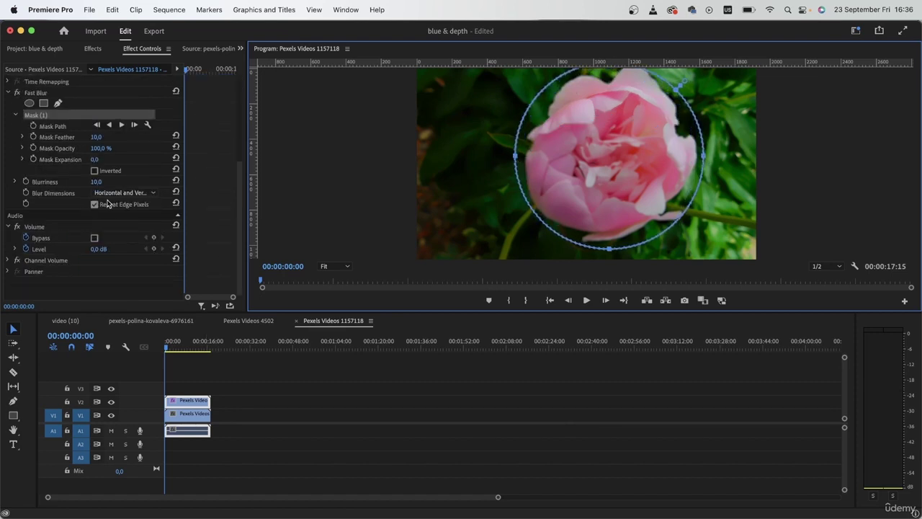
left_click(95, 170)
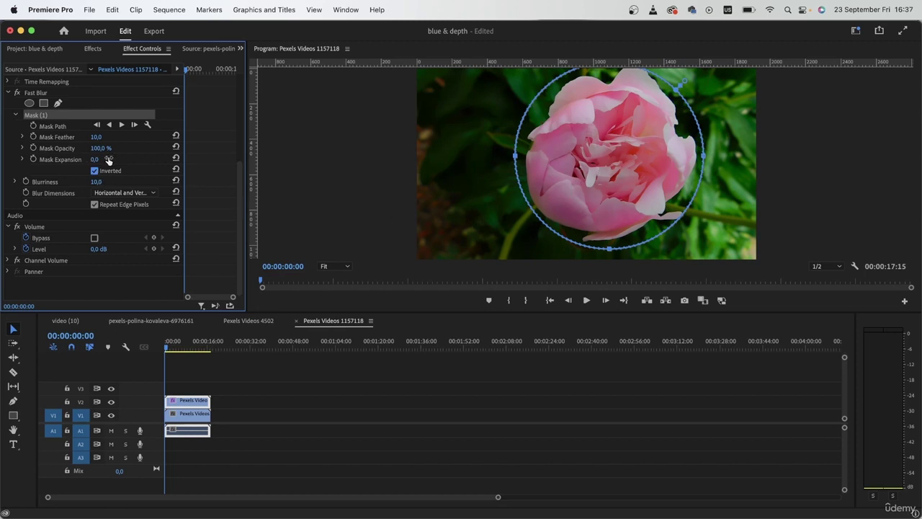
left_click_drag(96, 137, 104, 137)
left_click(414, 481)
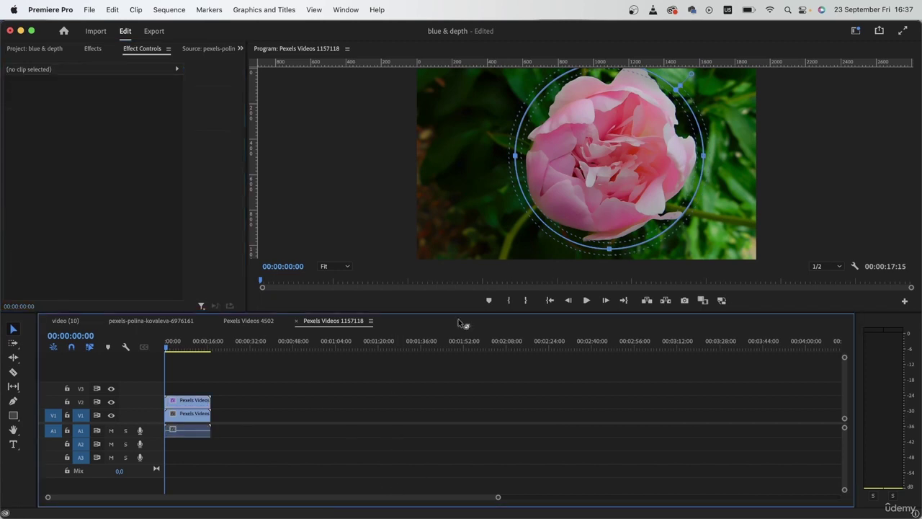
- Reselect the blurred peony copy, tweak blur strength, and check the mask outline before deselecting
left_click(467, 241)
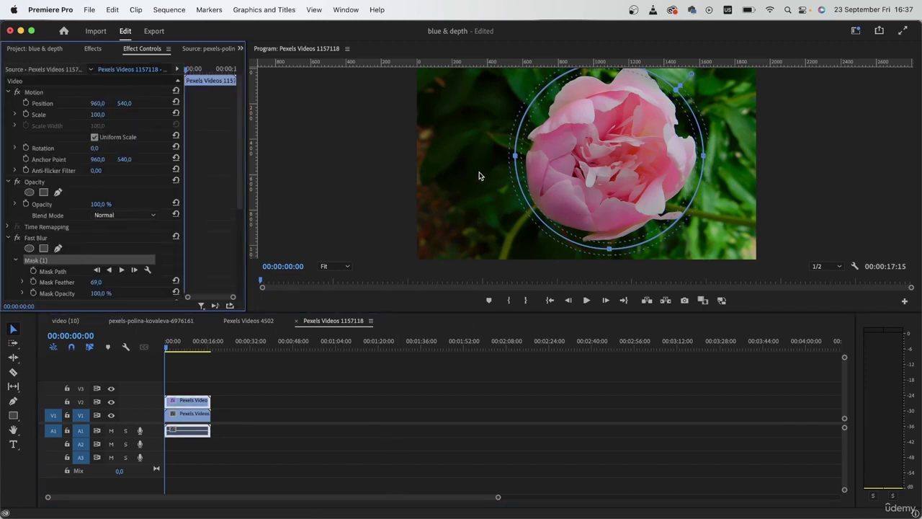
scroll(122, 299, "down", 5)
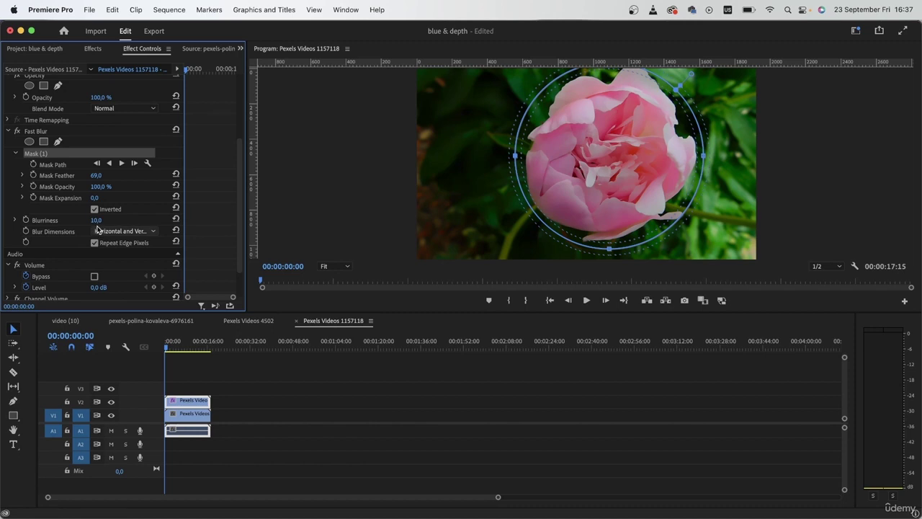
left_click_drag(96, 220, 140, 213)
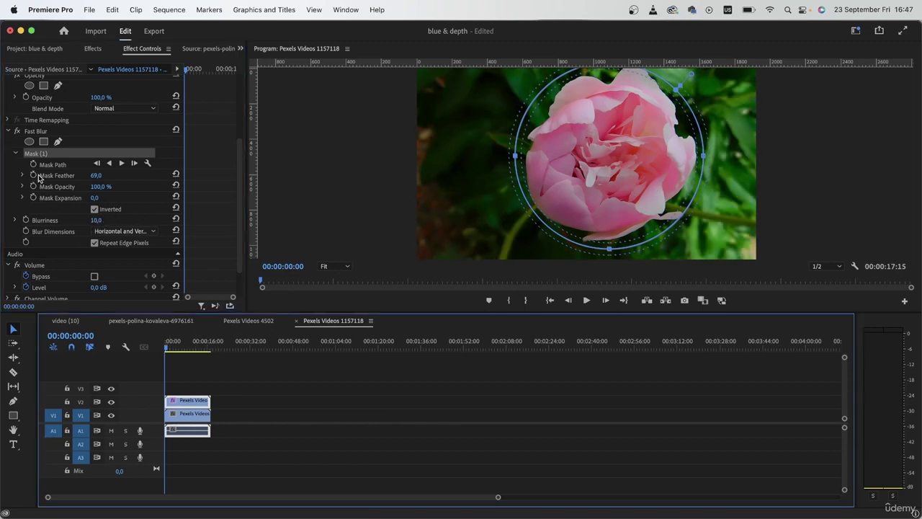
left_click(62, 165)
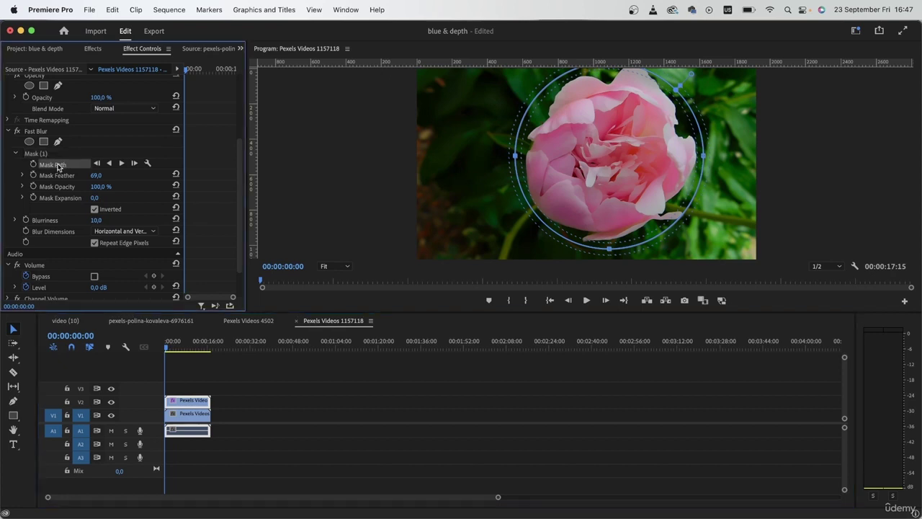
left_click(367, 463)
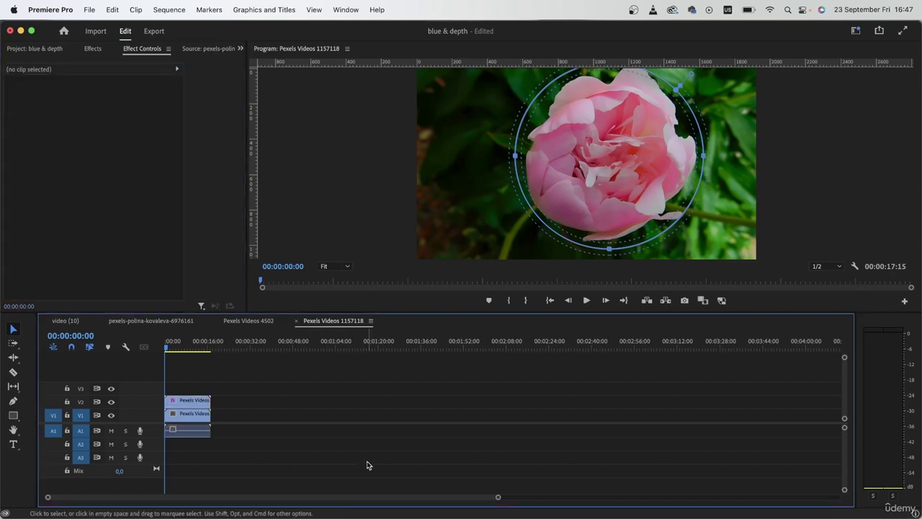
left_click(203, 403)
left_click(80, 270)
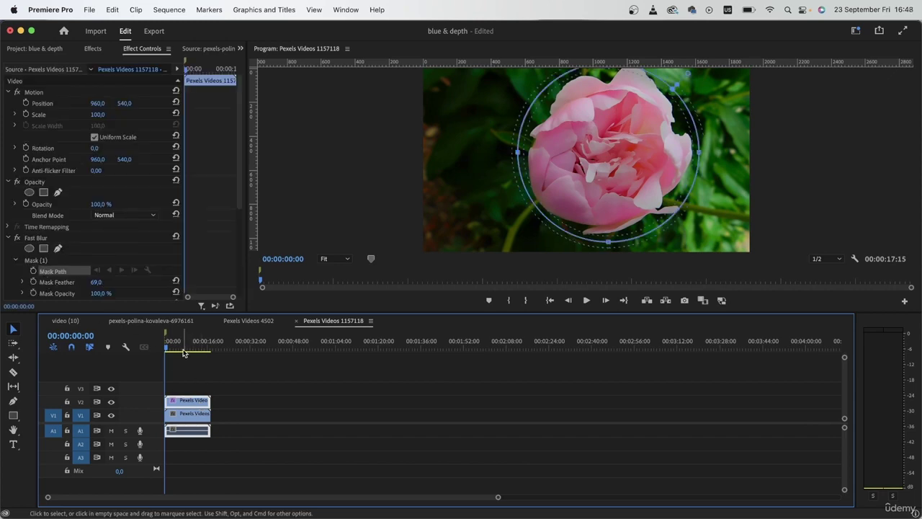
left_click(421, 431)
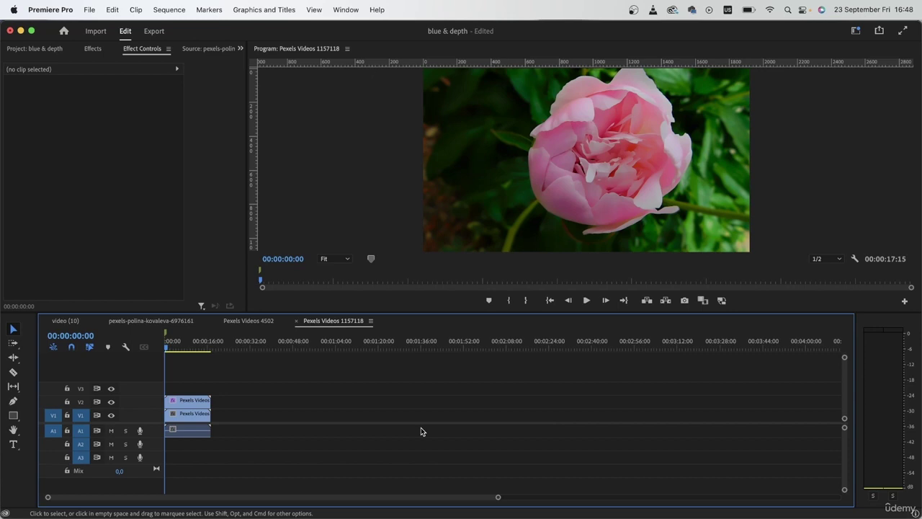
left_click(65, 320)
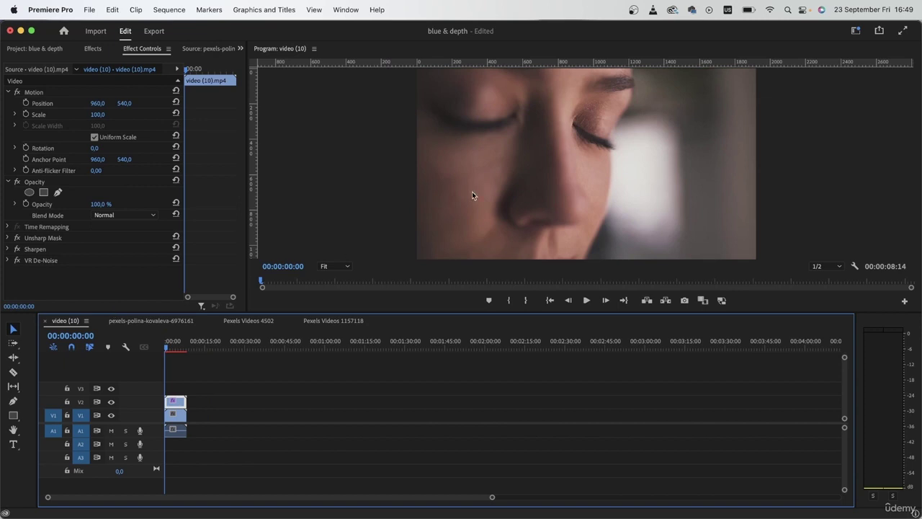